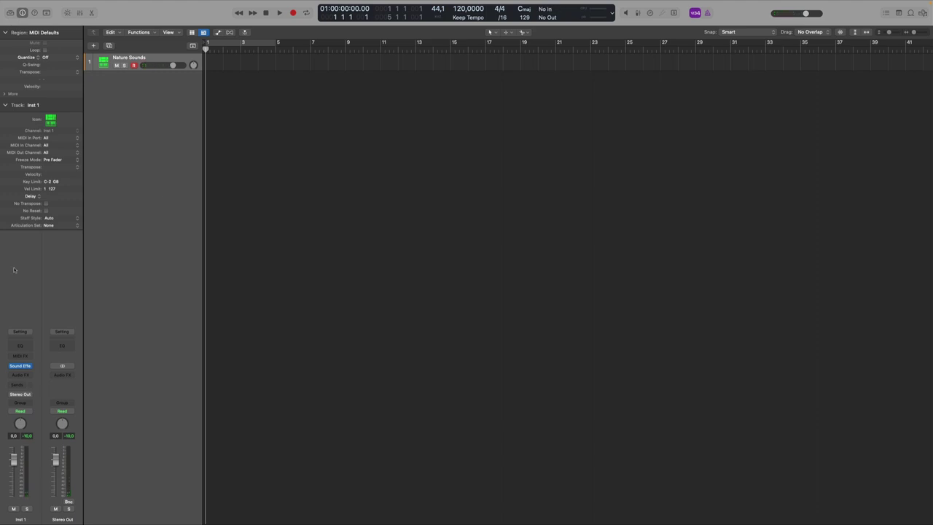
# Step: Increase the height of the Nature Sounds track so its icon displays large
pyautogui.moveTo(142, 70); pyautogui.dragTo(142, 128)
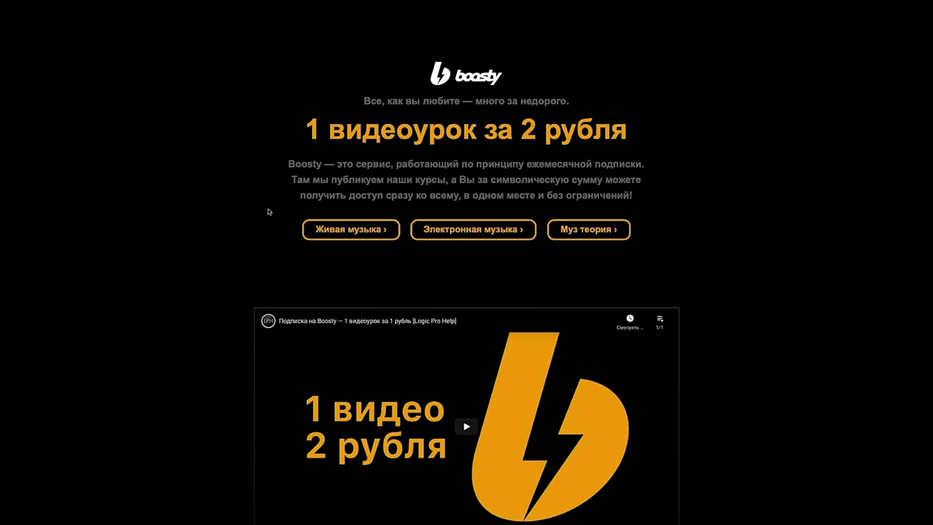
# Step: Switch to the Boosty subscription web page, open the "Живая музыка" plan and review its price and course list
pyautogui.click(350, 230)
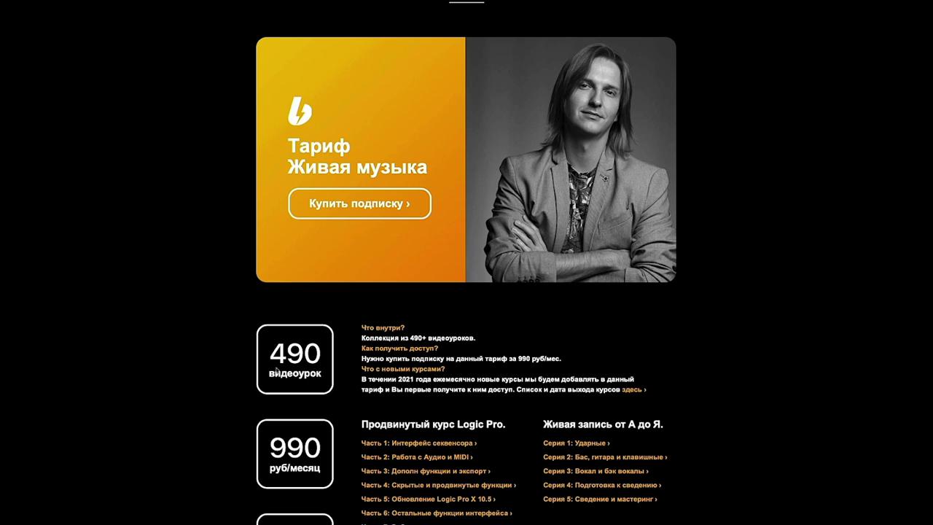
pyautogui.scroll(-2, 332, 375)
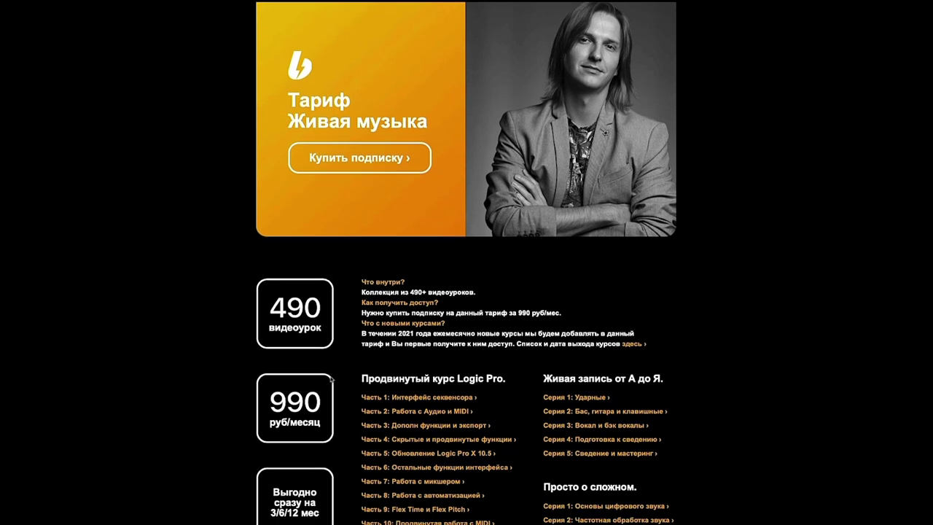
pyautogui.scroll(-1, 332, 377)
pyautogui.scroll(-2, 508, 399)
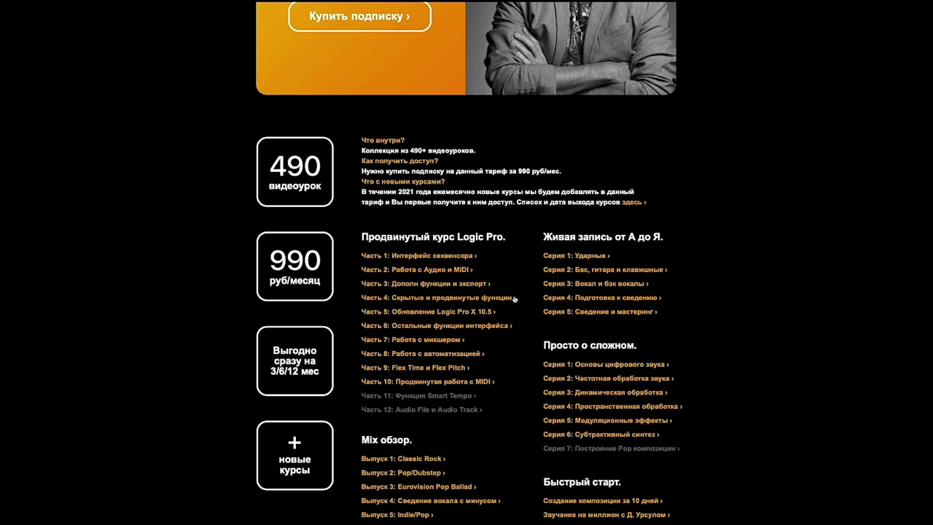
pyautogui.scroll(2, 503, 283)
pyautogui.scroll(2, 501, 283)
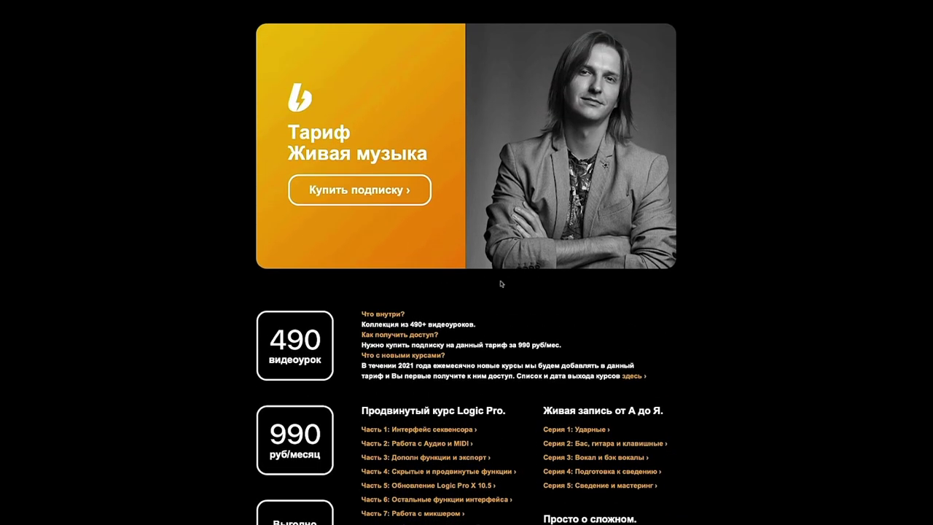
# Step: Open the Logic Pro Help subscription page for "Живая музыка", review its course collection and dismiss the gift subscription tip
pyautogui.click(356, 196)
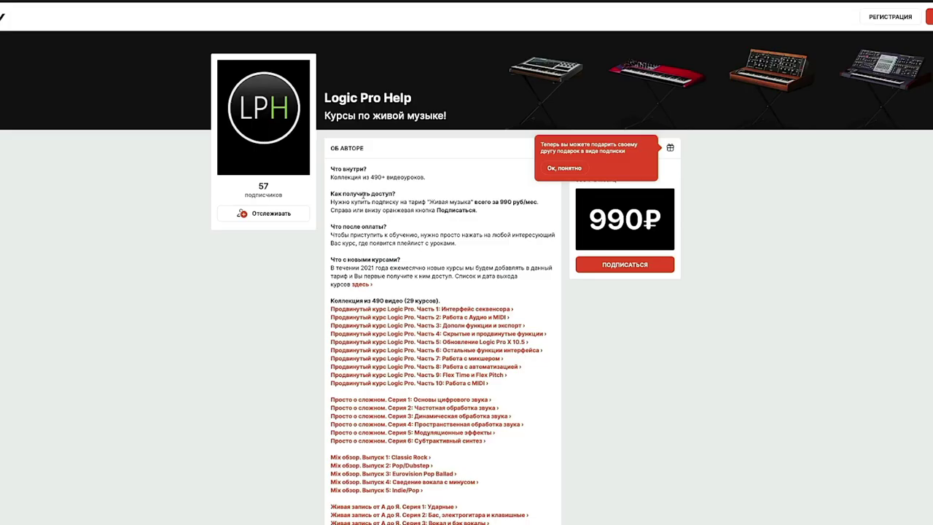
pyautogui.scroll(-2, 797, 171)
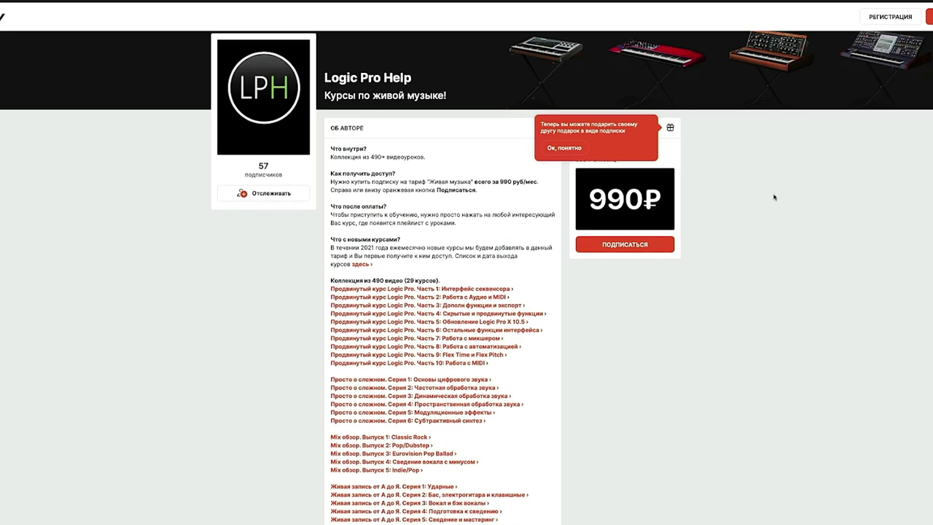
pyautogui.scroll(-1, 369, 229)
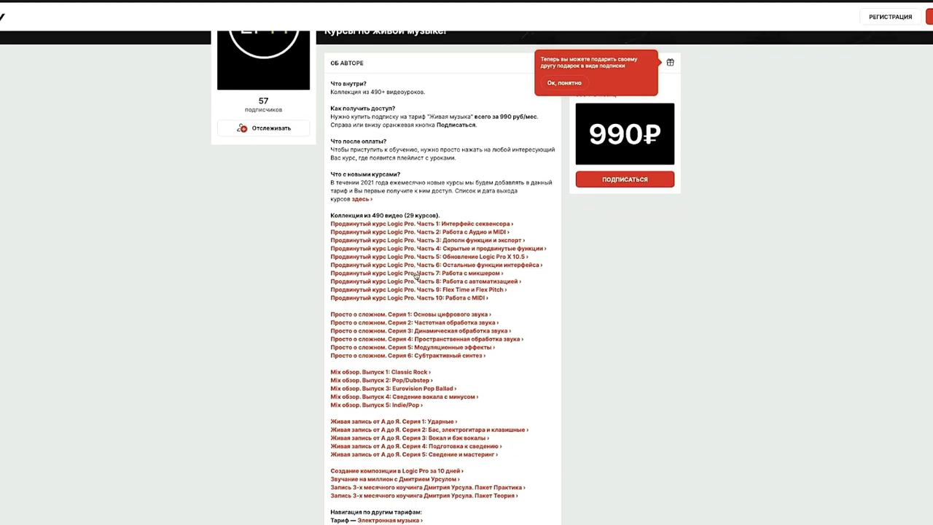
pyautogui.click(554, 85)
pyautogui.scroll(2, 757, 123)
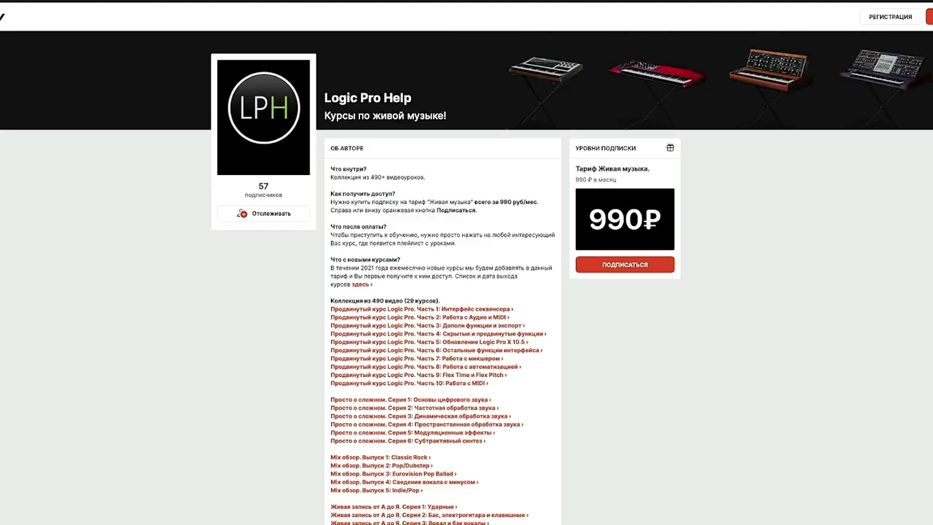
# Step: Subscribe to the "Живая музыка" plan, signing in through VK and buying it with a 12-month renewal period
pyautogui.click(646, 265)
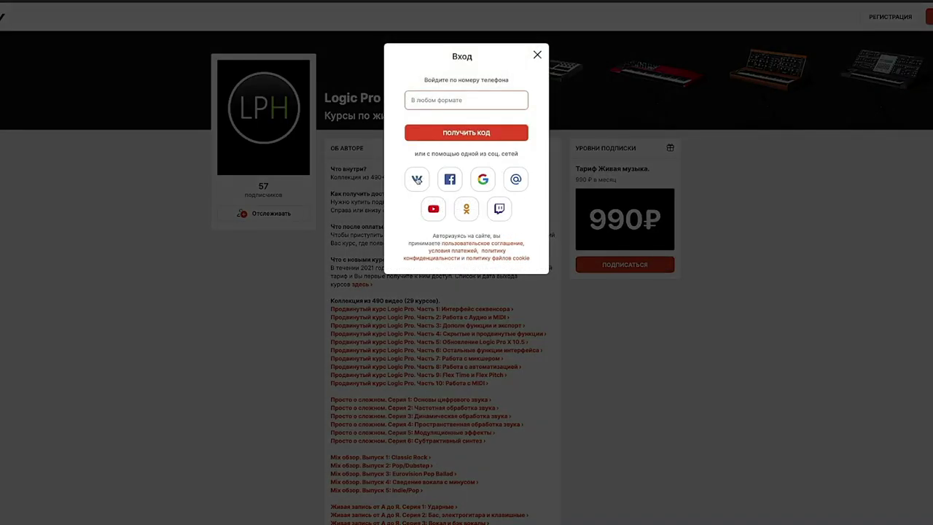
pyautogui.click(417, 180)
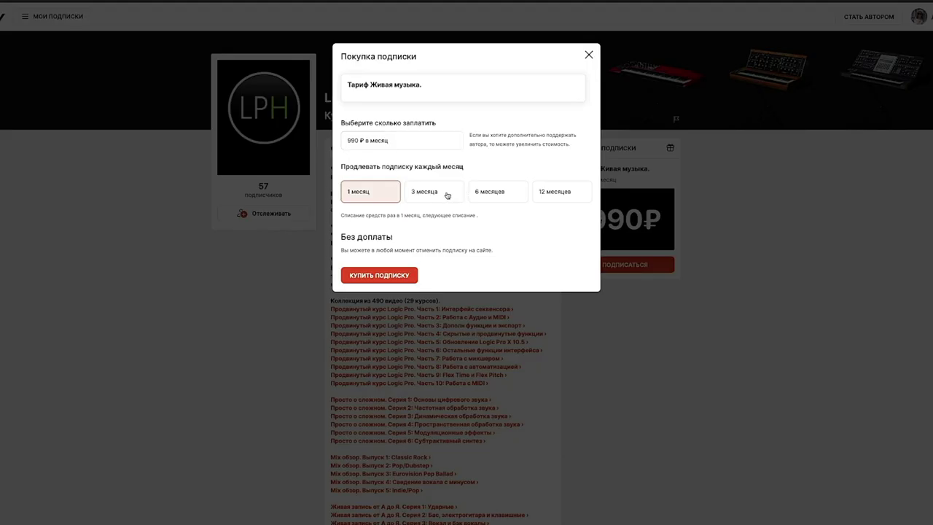
pyautogui.click(459, 195)
pyautogui.click(485, 197)
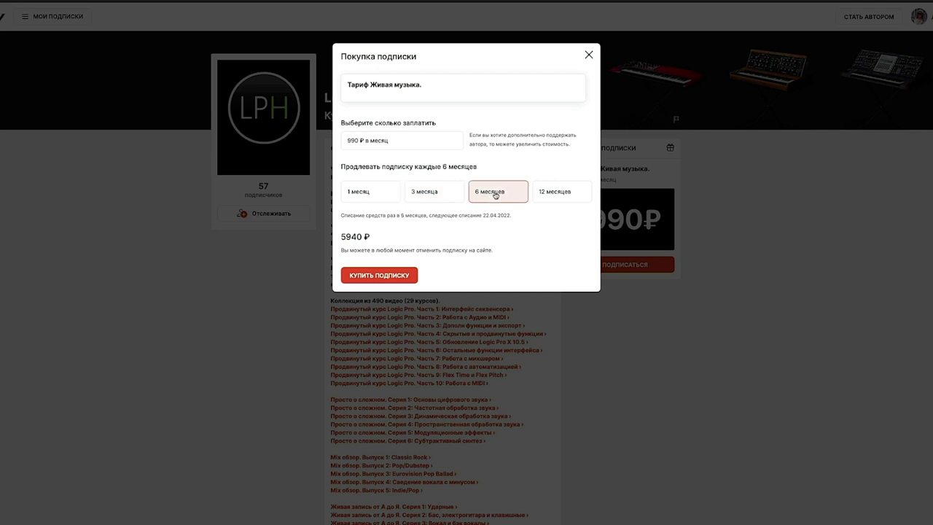
pyautogui.click(542, 196)
pyautogui.click(371, 277)
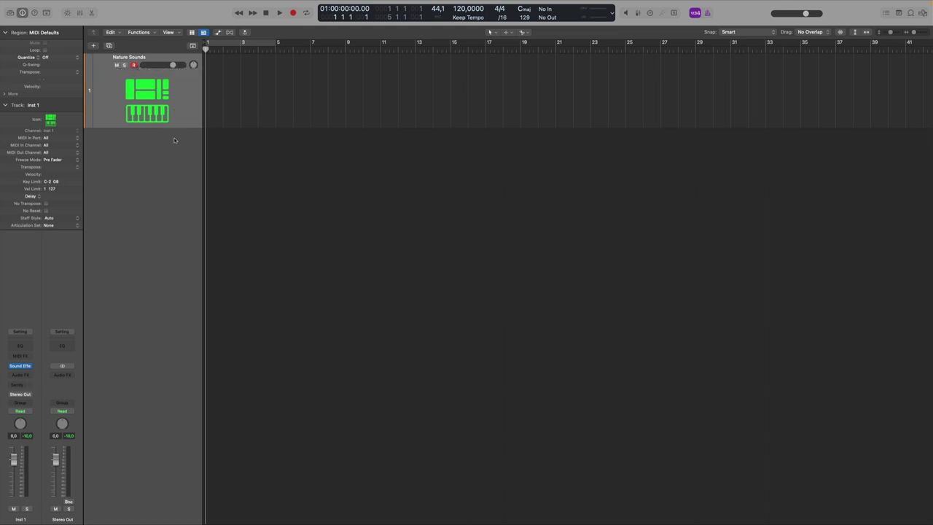
# Step: Switch to Logic Pro, open the Sound Effects instrument of the Nature Sounds track and set Release to 36 ms
pyautogui.click(20, 366)
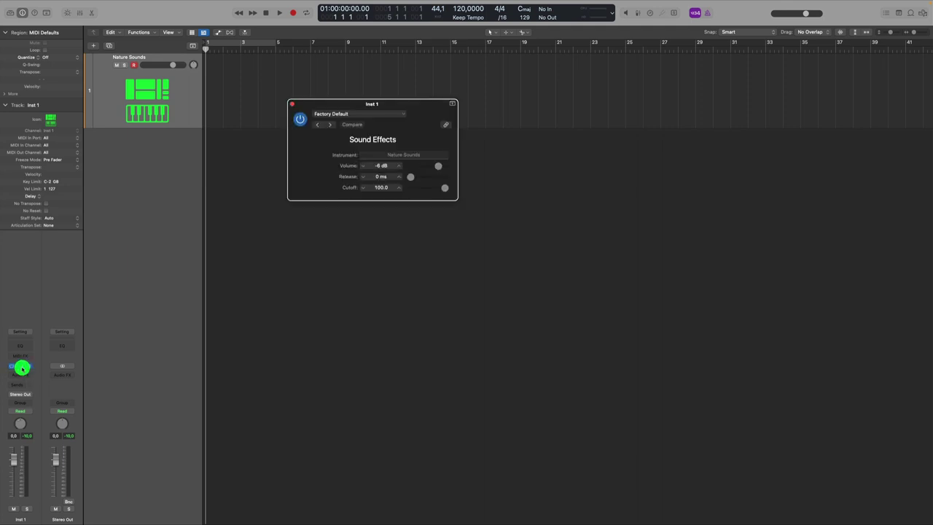
pyautogui.moveTo(365, 106); pyautogui.dragTo(367, 170)
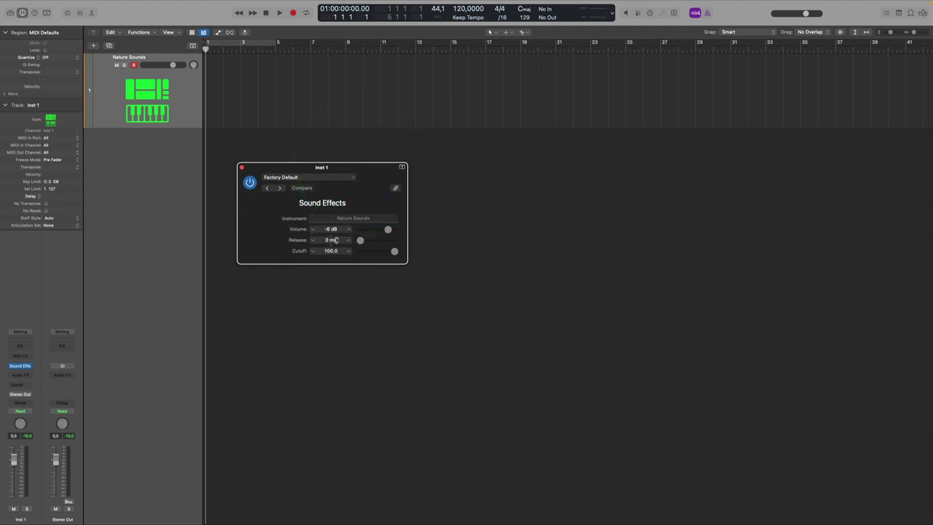
pyautogui.moveTo(360, 241); pyautogui.dragTo(370, 241)
# Step: Show the on-screen keyboard in piano view, widen it to cover C2 to above C6 and place it below the Sound Effects window
pyautogui.press('super+k')
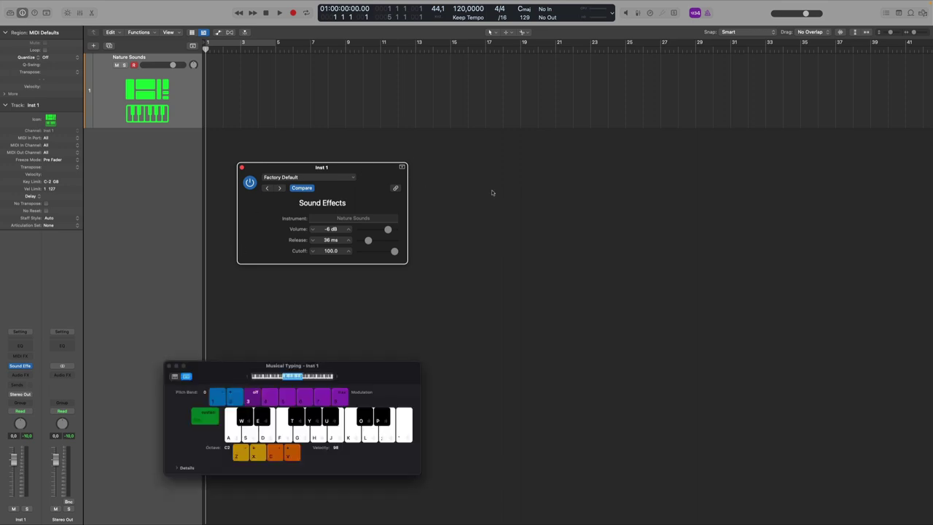
pyautogui.click(176, 376)
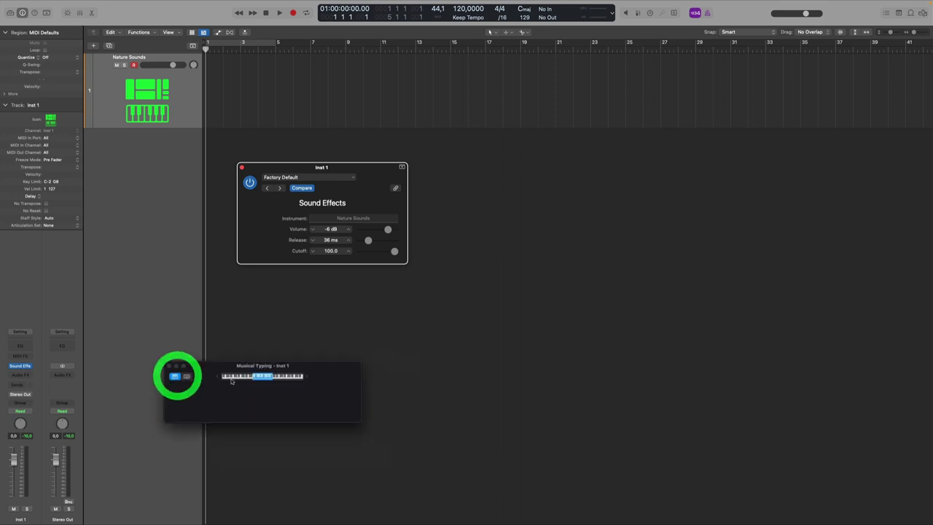
pyautogui.moveTo(355, 410); pyautogui.dragTo(483, 442)
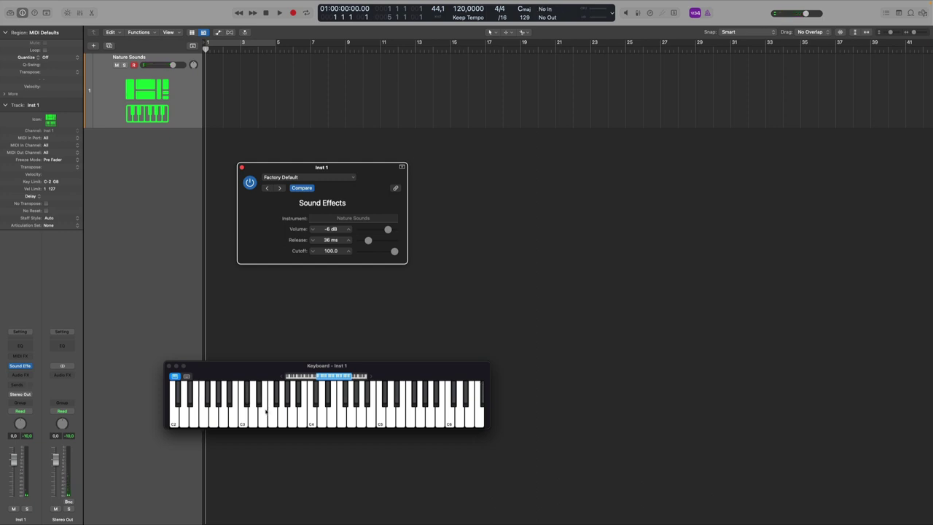
pyautogui.moveTo(274, 367); pyautogui.dragTo(342, 289)
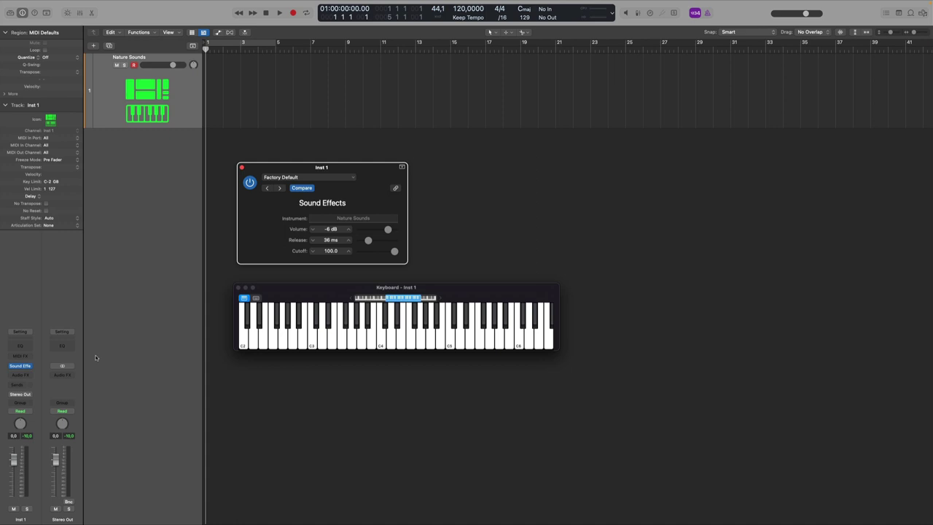
# Step: Remove the Sound Effects plug-in from the Inst 1 instrument slot
pyautogui.click(27, 366)
pyautogui.moveTo(45, 367)
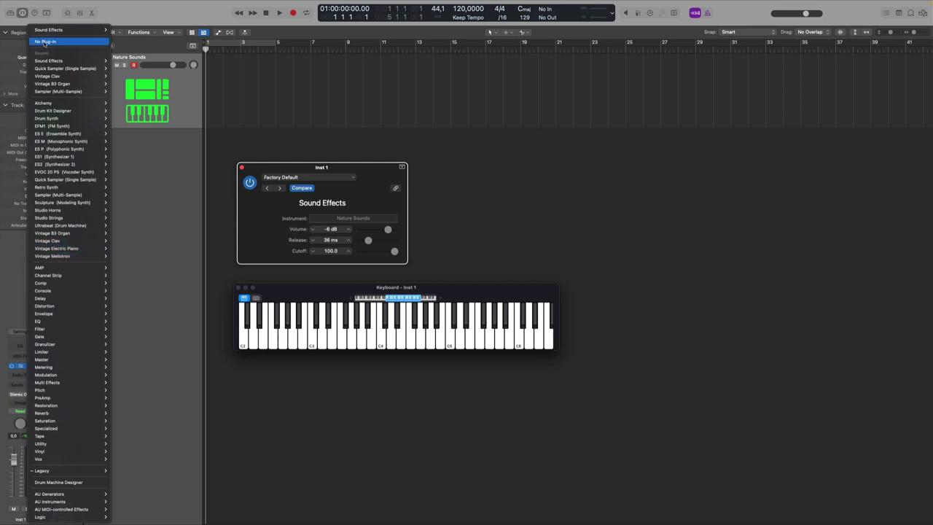
pyautogui.click(45, 42)
# Step: Look through the instrument plug-in list for Inst 1 down to AU Instruments and close it without choosing anything
pyautogui.click(28, 366)
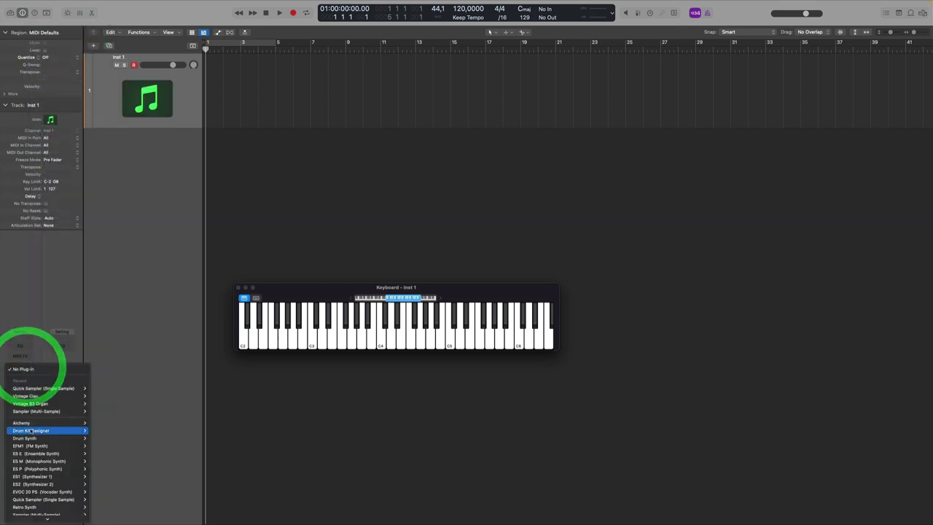
pyautogui.scroll(-3, 33, 377)
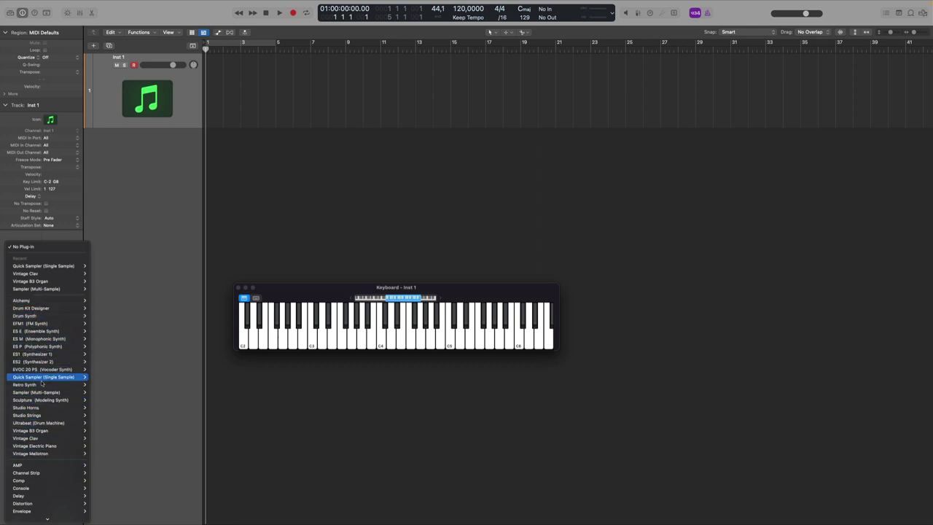
pyautogui.scroll(-6, 44, 377)
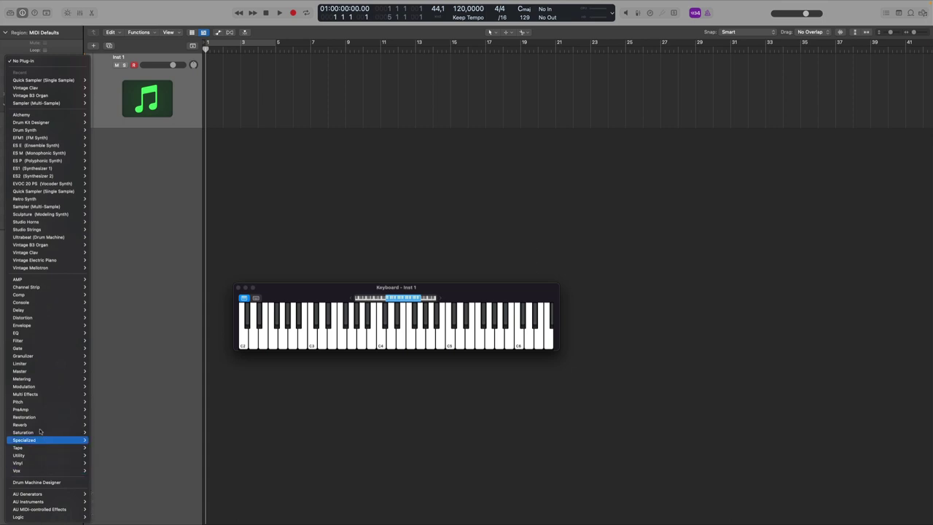
pyautogui.moveTo(33, 502)
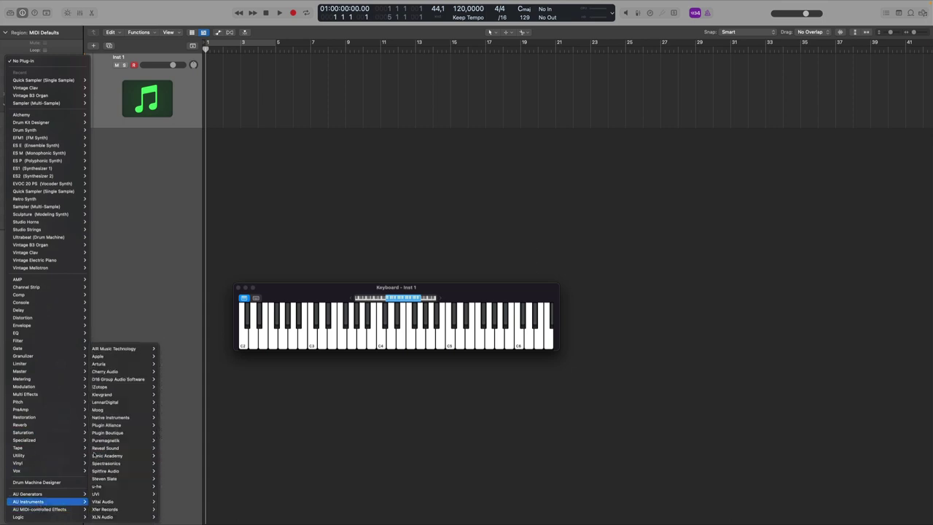
pyautogui.click(137, 277)
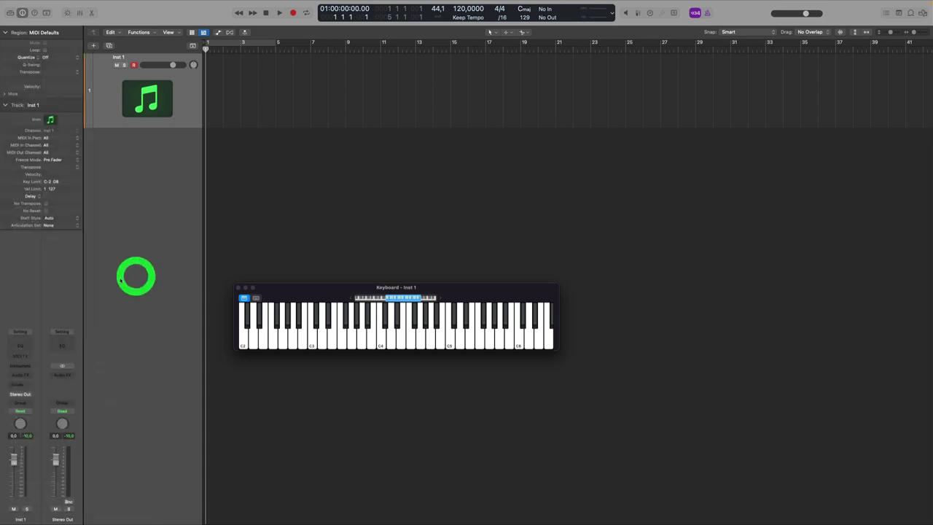
# Step: Reveal the Legacy category among the Inst 1 instruments and load the Analog Pad in stereo
pyautogui.click(22, 366)
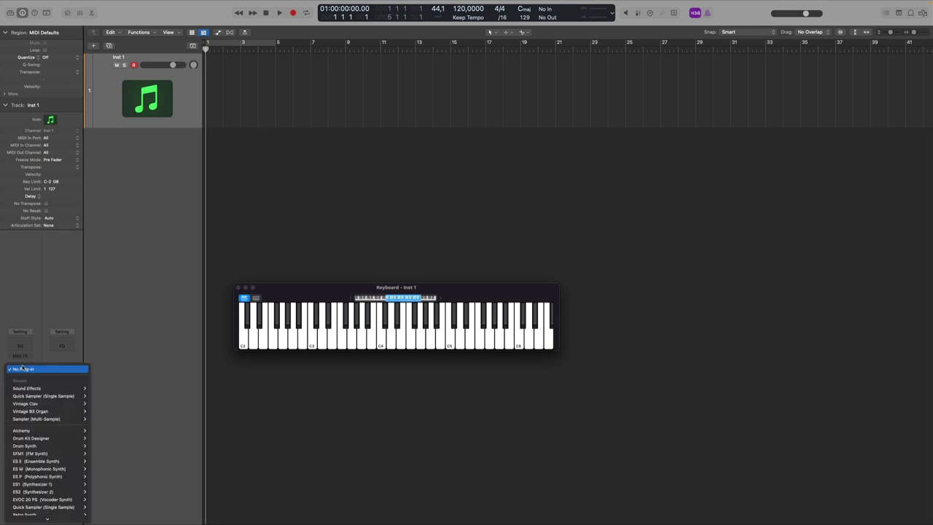
pyautogui.moveTo(27, 421)
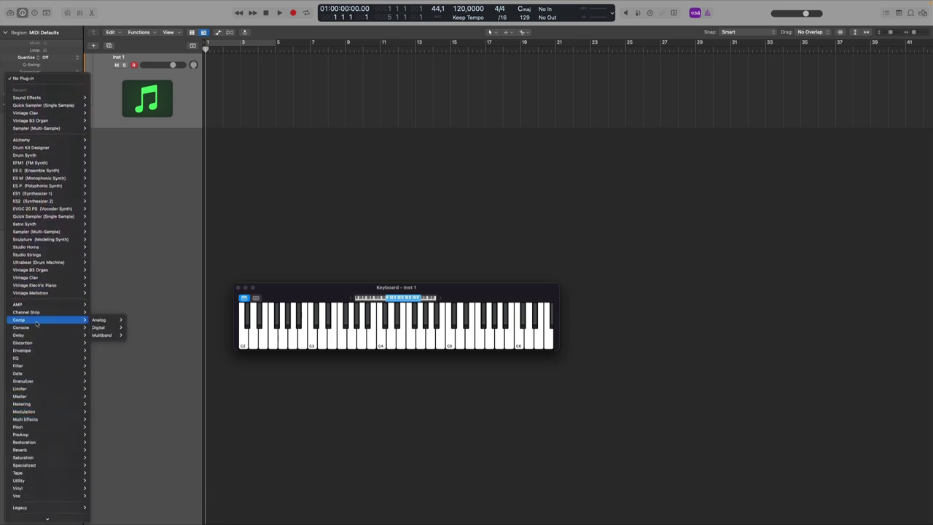
pyautogui.moveTo(20, 509)
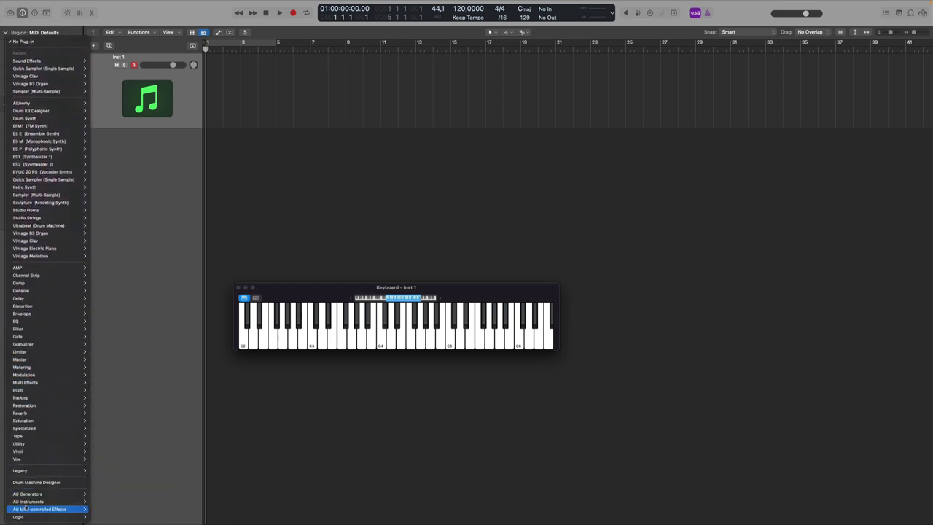
pyautogui.scroll(-2, 21, 509)
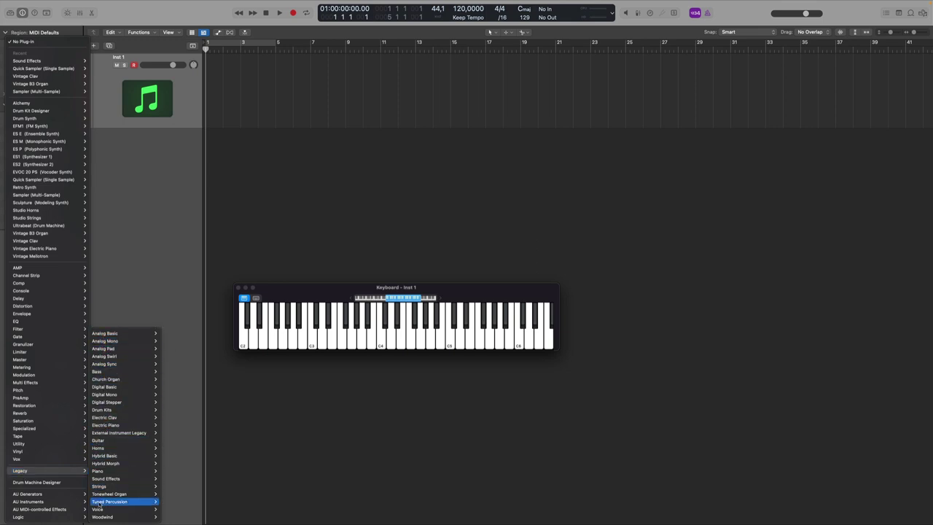
pyautogui.moveTo(109, 431)
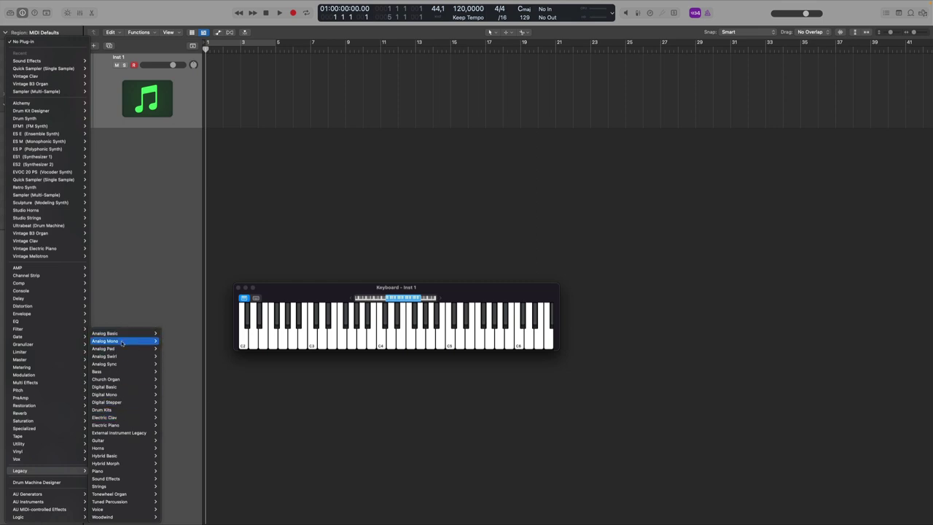
pyautogui.moveTo(118, 350)
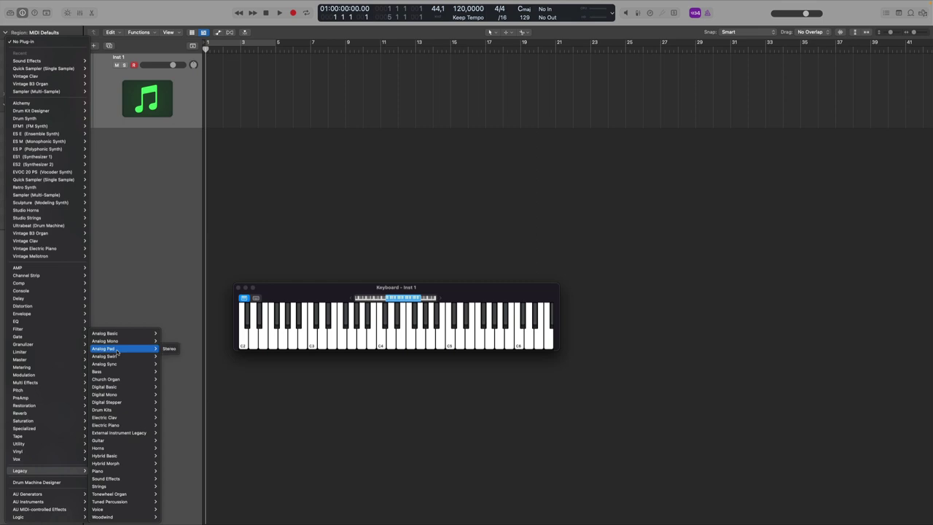
pyautogui.click(167, 348)
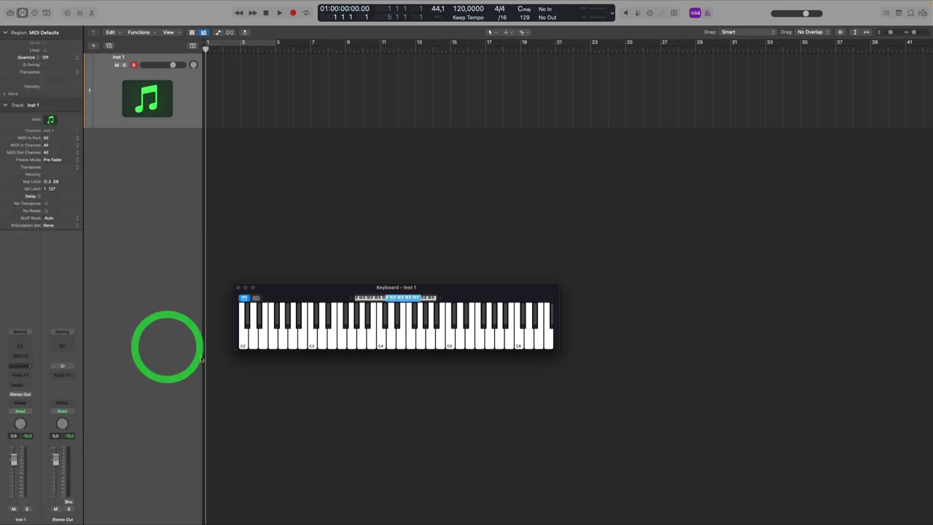
# Step: Move the Analog Pad window beside the on-screen keyboard and set Cutoff to 57, Resonance to 22 and Cutoff Envelope to 9
pyautogui.moveTo(399, 103); pyautogui.dragTo(312, 226)
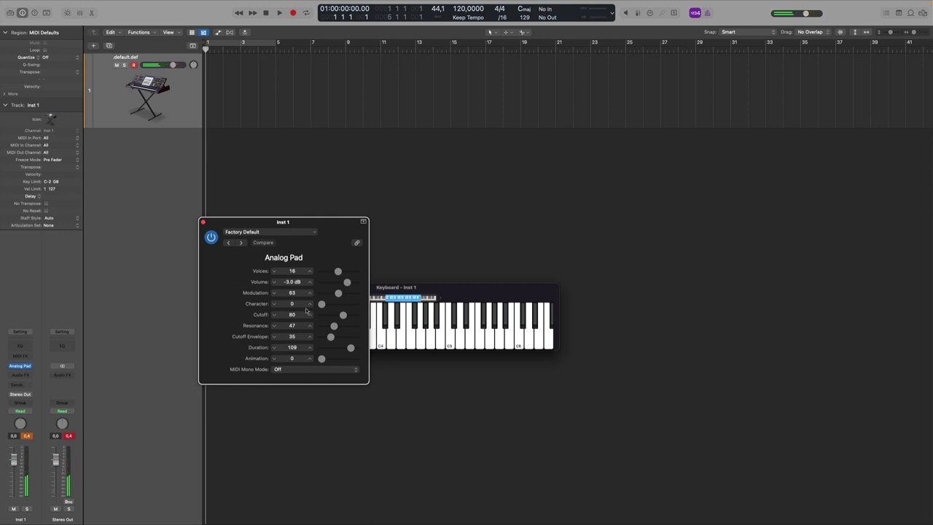
pyautogui.moveTo(321, 304); pyautogui.dragTo(323, 336)
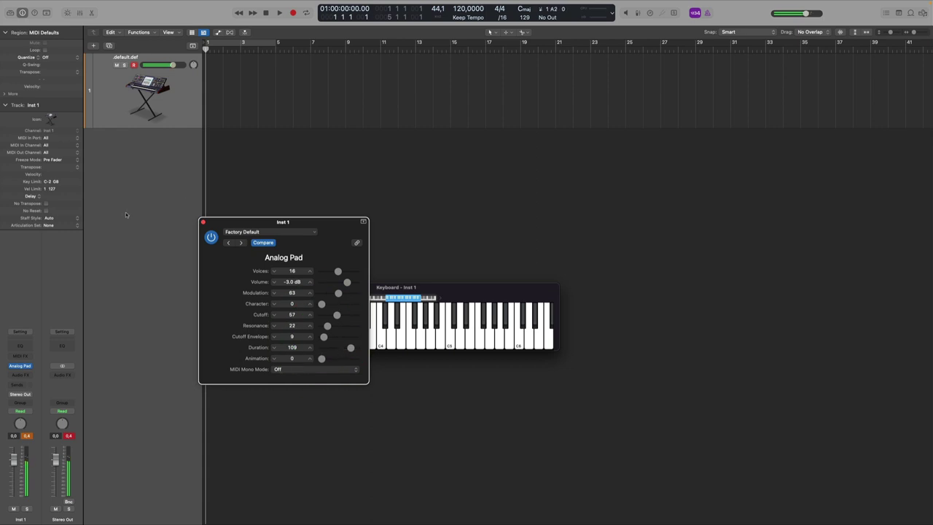
# Step: Replace the Analog Pad on Inst 1 with the Horns instrument from the Legacy category
pyautogui.click(30, 367)
pyautogui.moveTo(65, 470)
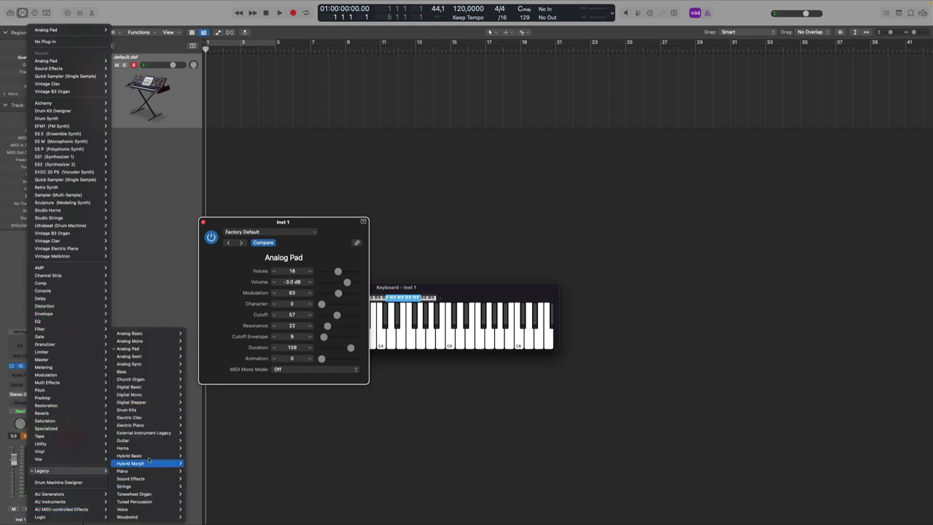
pyautogui.moveTo(143, 442)
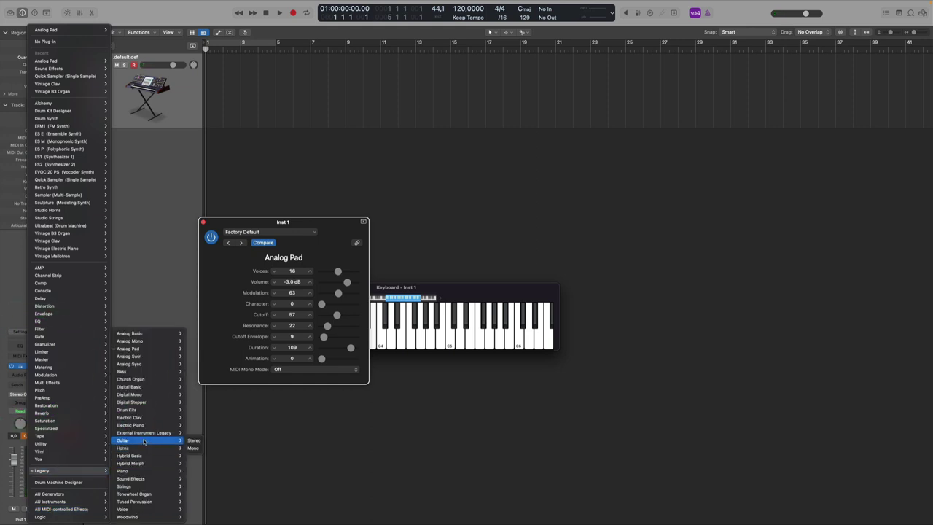
pyautogui.moveTo(146, 368)
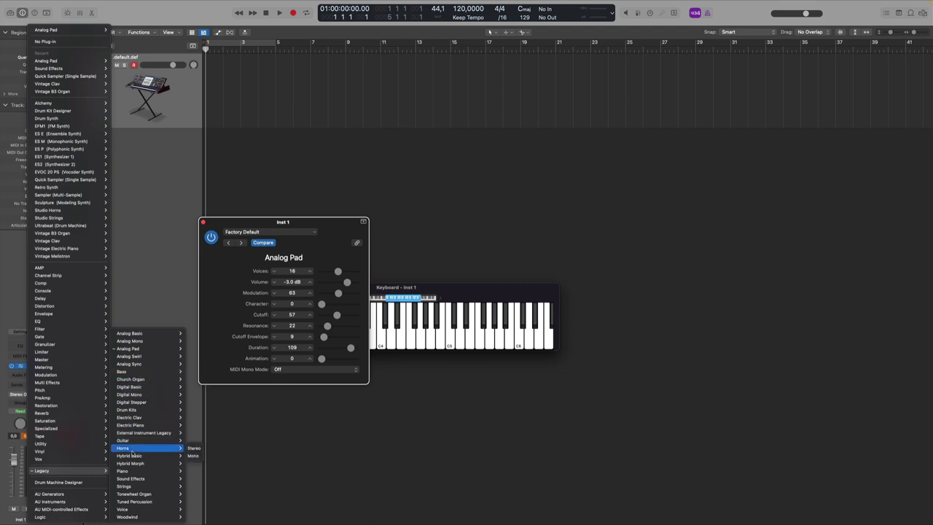
pyautogui.click(126, 450)
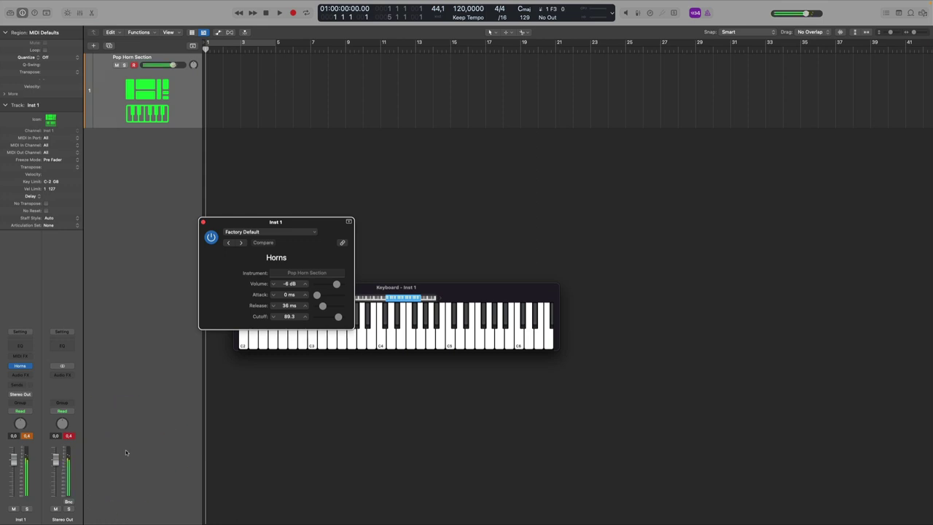
# Step: Load the Legacy Piano on Inst 1 and shift its plug-in window further over the on-screen keyboard
pyautogui.click(33, 365)
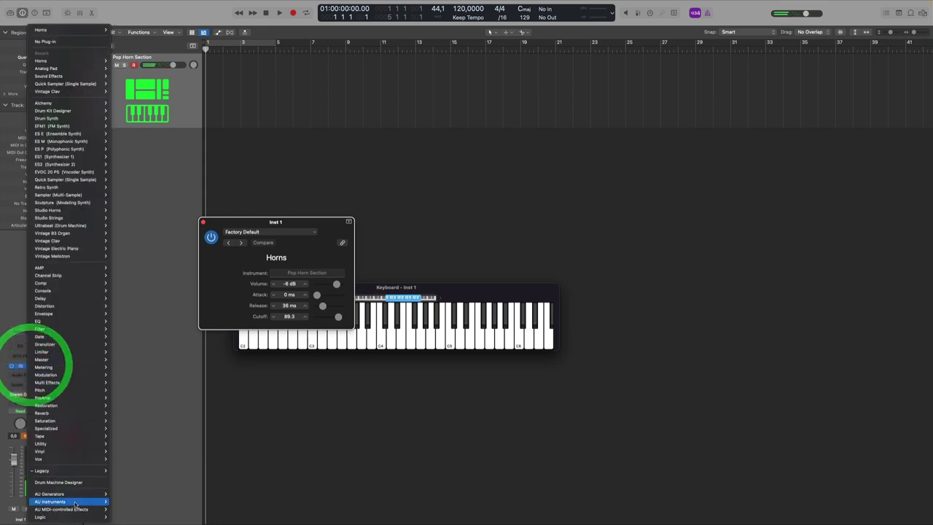
pyautogui.moveTo(132, 463)
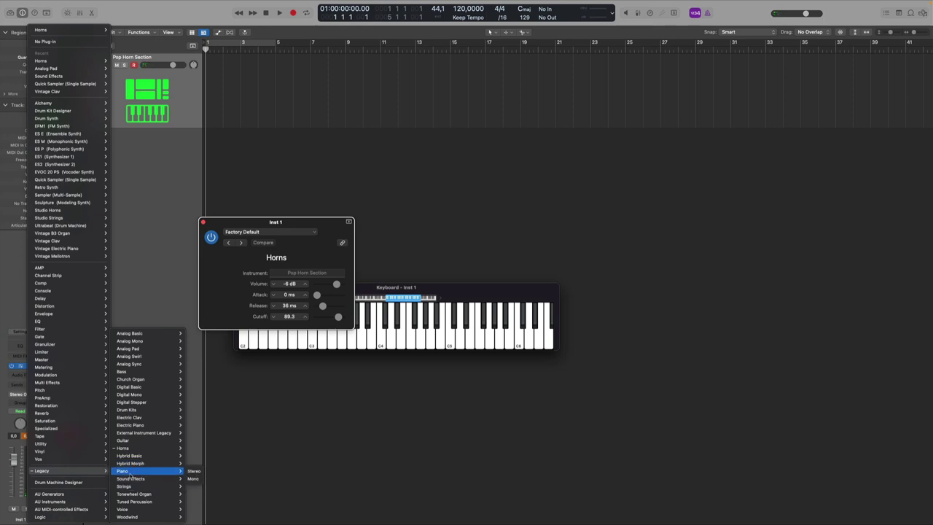
pyautogui.click(125, 471)
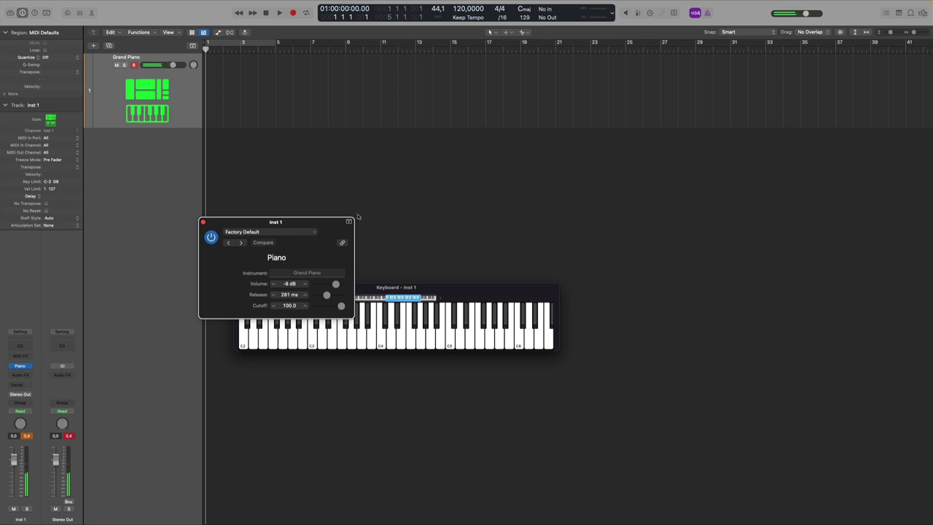
pyautogui.moveTo(288, 231); pyautogui.dragTo(334, 232)
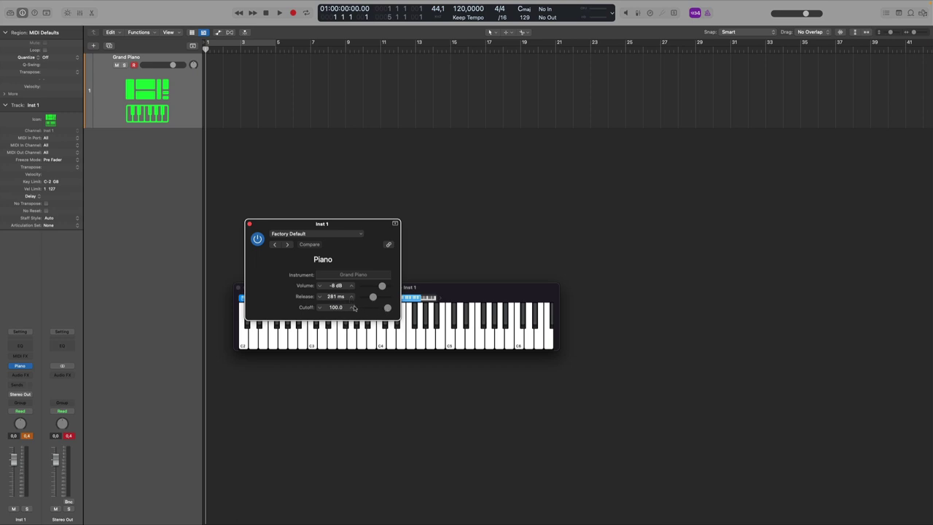
# Step: Replace the Piano on Inst 1 with the Legacy Drum Kits instrument
pyautogui.click(28, 366)
pyautogui.moveTo(42, 471)
pyautogui.moveTo(124, 471)
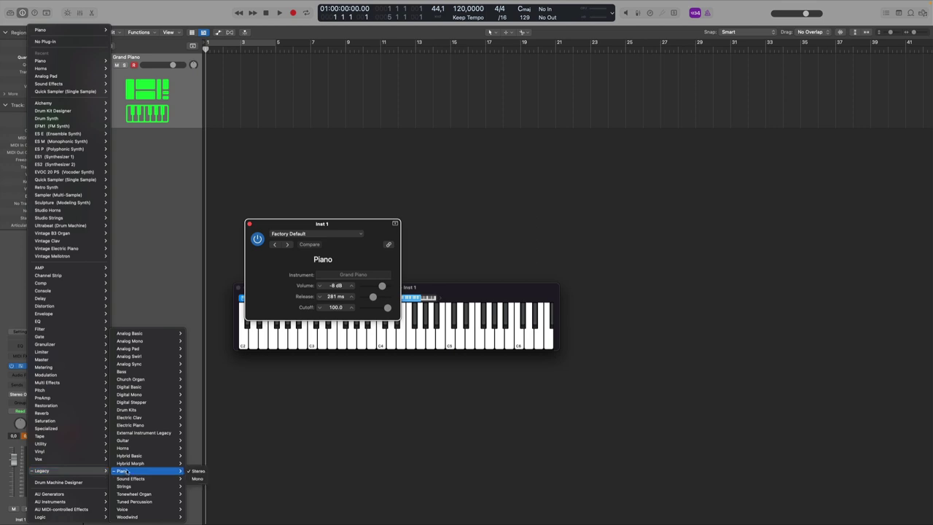
pyautogui.moveTo(129, 441)
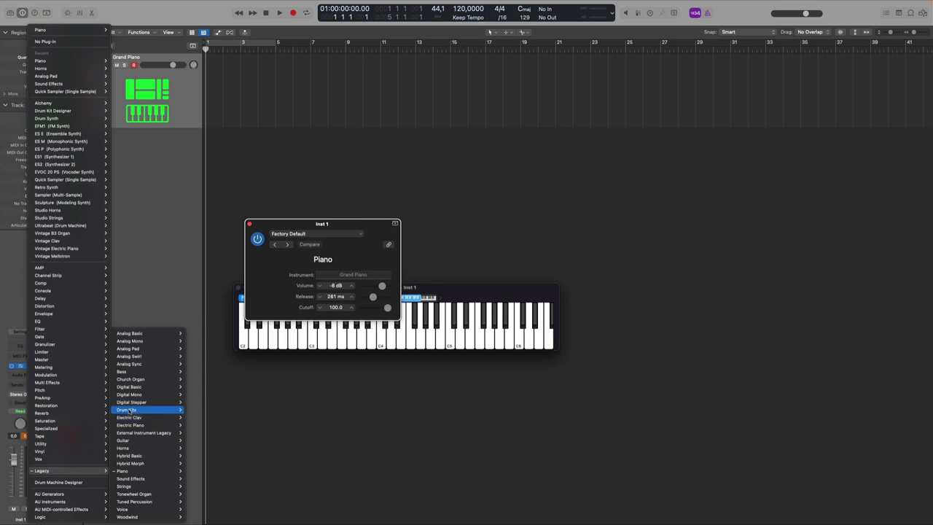
pyautogui.click(129, 410)
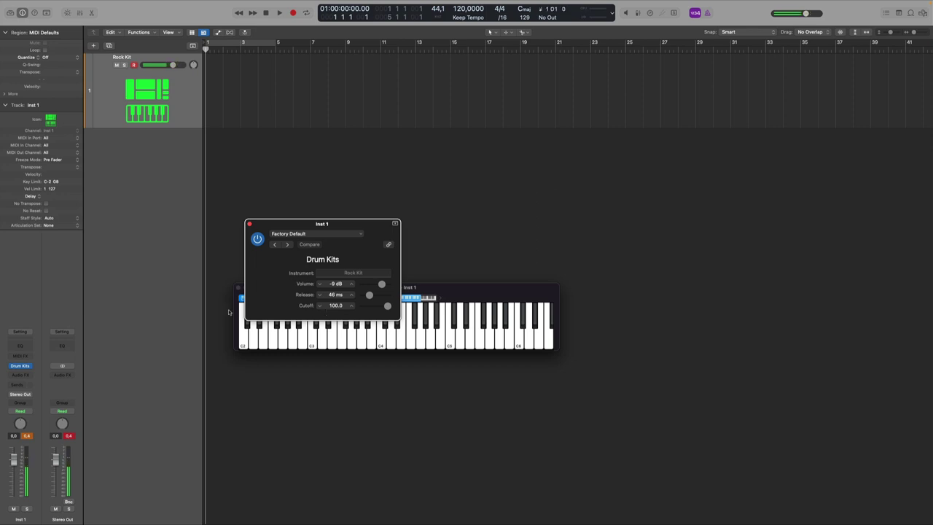
# Step: Load the Legacy Digital Mono on Inst 1, and reopen the Legacy list without choosing another instrument
pyautogui.click(31, 366)
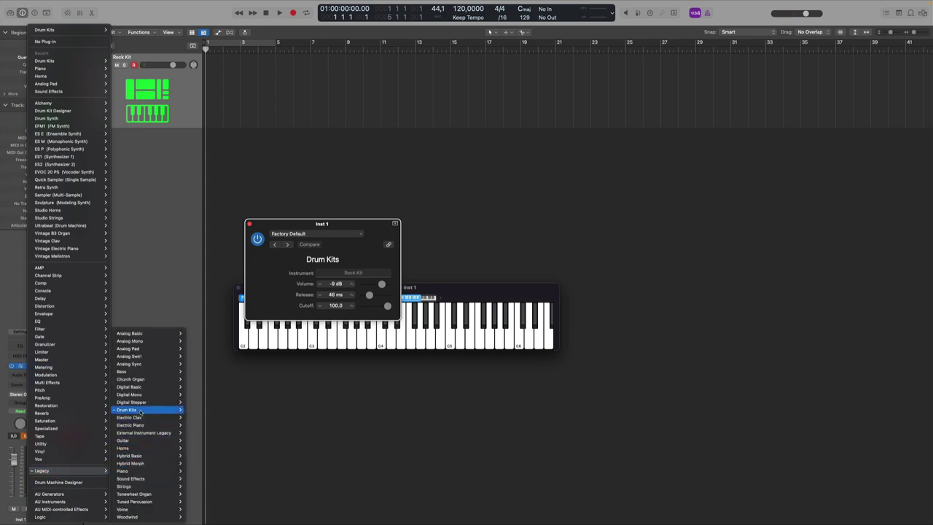
pyautogui.click(139, 410)
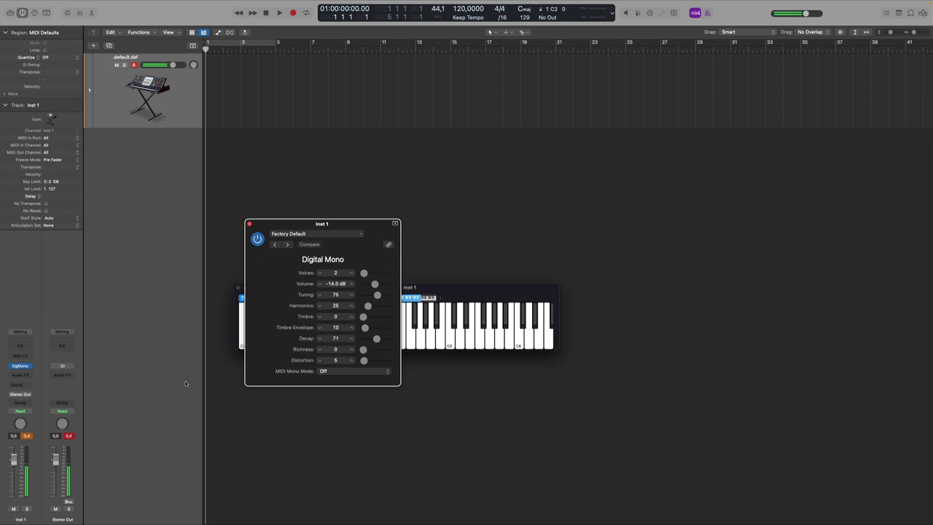
pyautogui.click(30, 366)
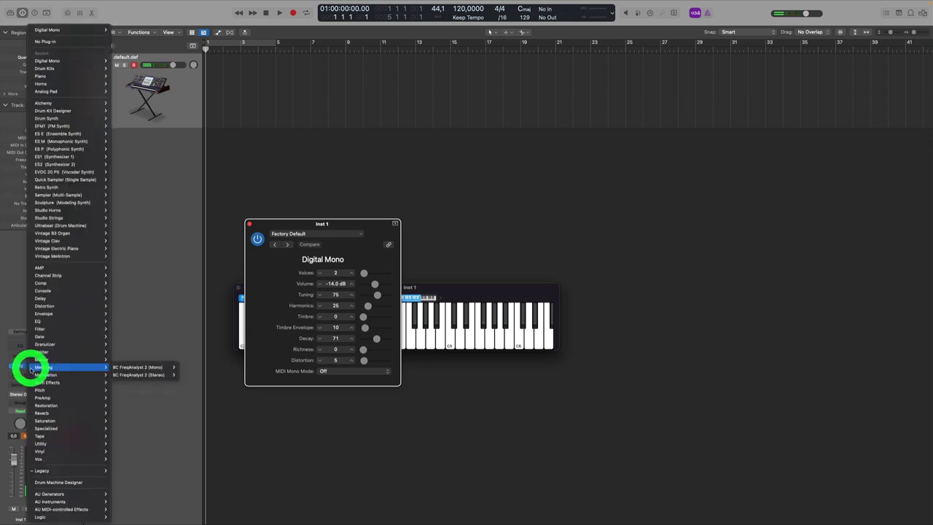
pyautogui.moveTo(47, 459)
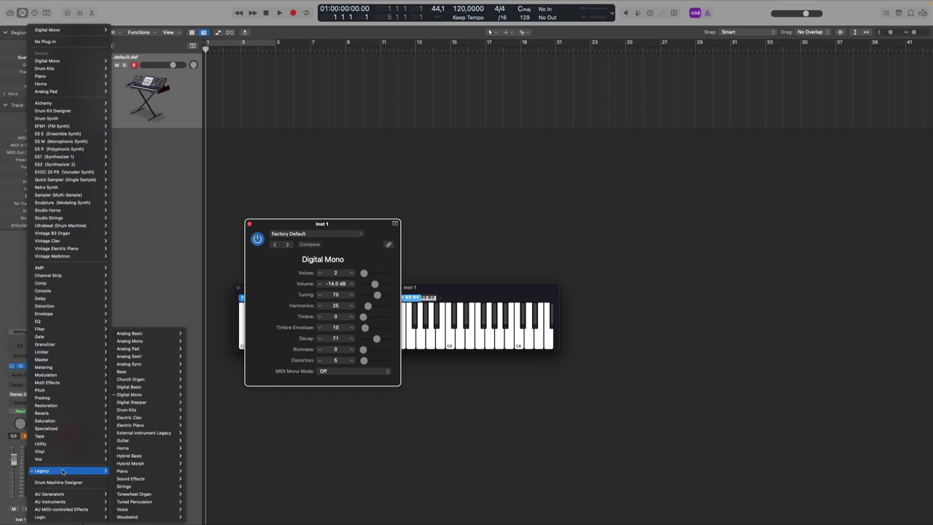
pyautogui.click(132, 292)
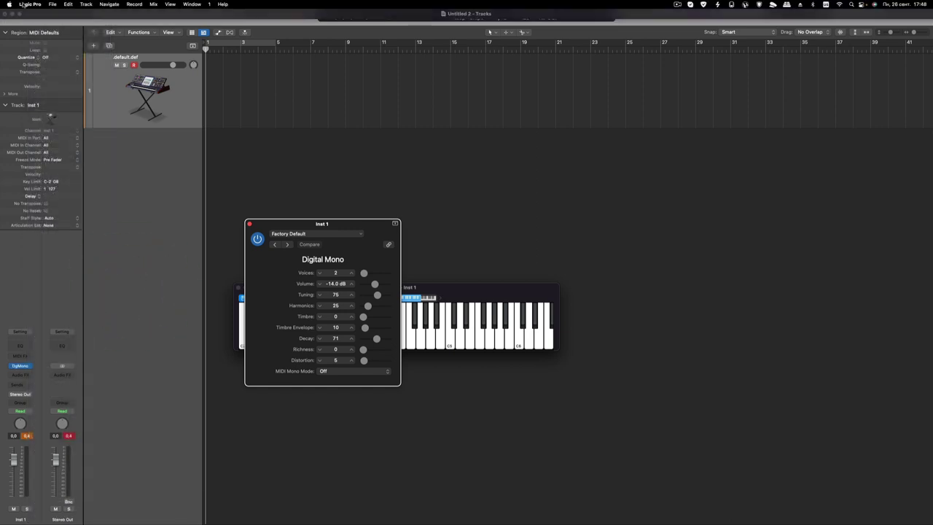
# Step: Open the Sound Library Manager and move its window over the track list
pyautogui.click(24, 4)
pyautogui.moveTo(99, 55)
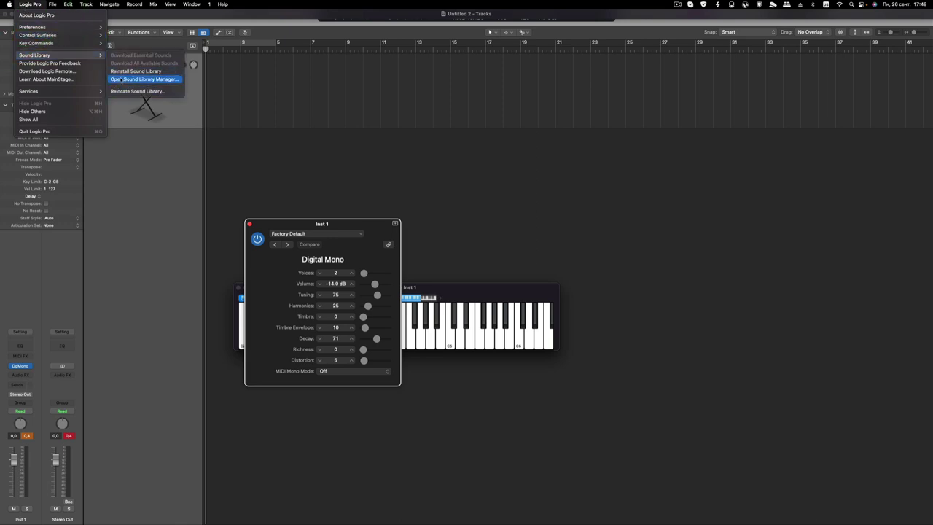
pyautogui.click(121, 79)
pyautogui.moveTo(400, 72); pyautogui.dragTo(235, 94)
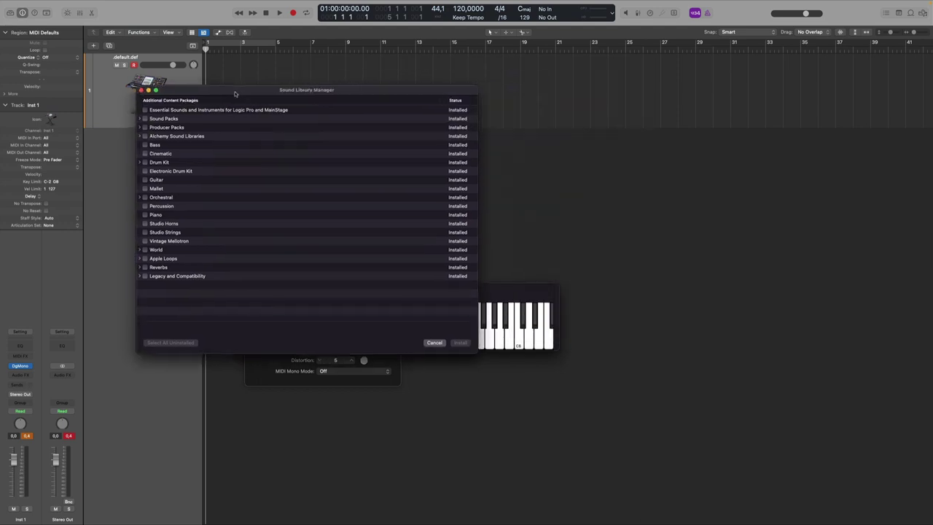
# Step: Expand the Legacy and Compatibility group, examine its content packages and their installation status, and close the Sound Library Manager
pyautogui.click(162, 278)
pyautogui.click(157, 278)
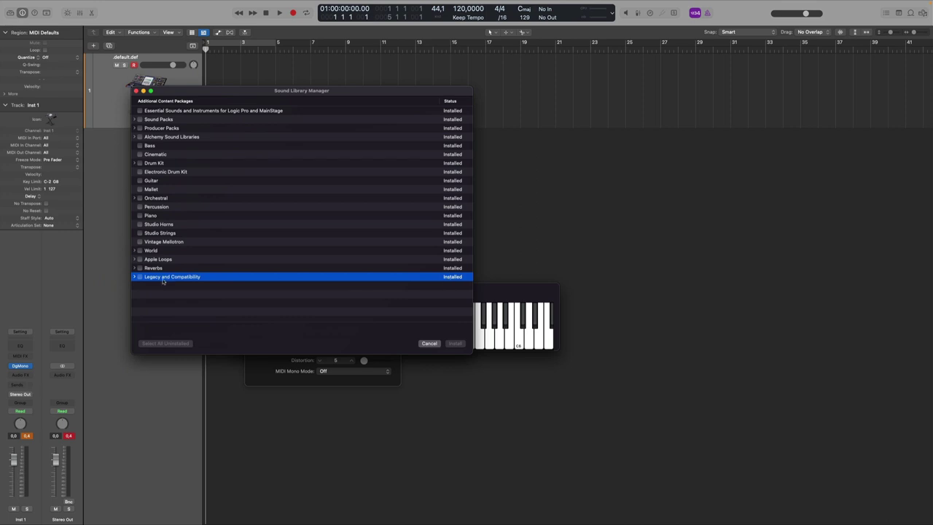
pyautogui.click(134, 276)
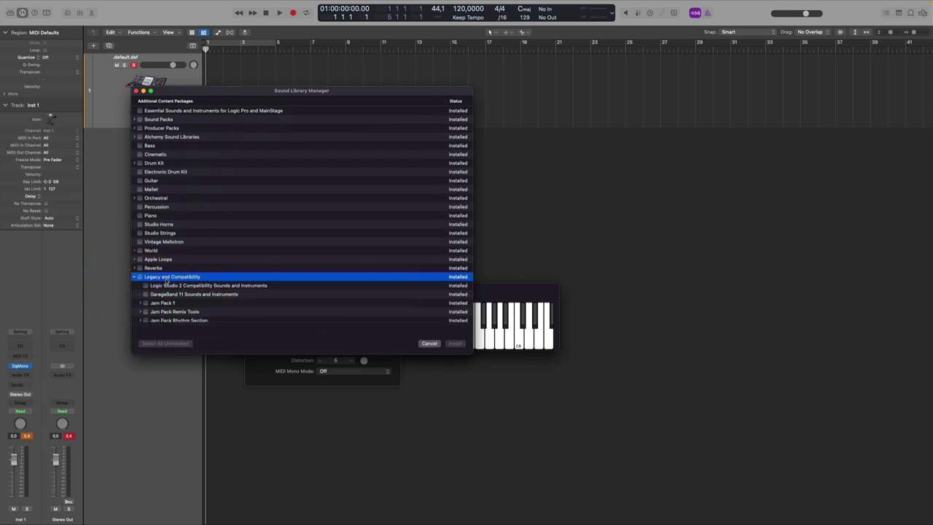
pyautogui.scroll(-3, 219, 263)
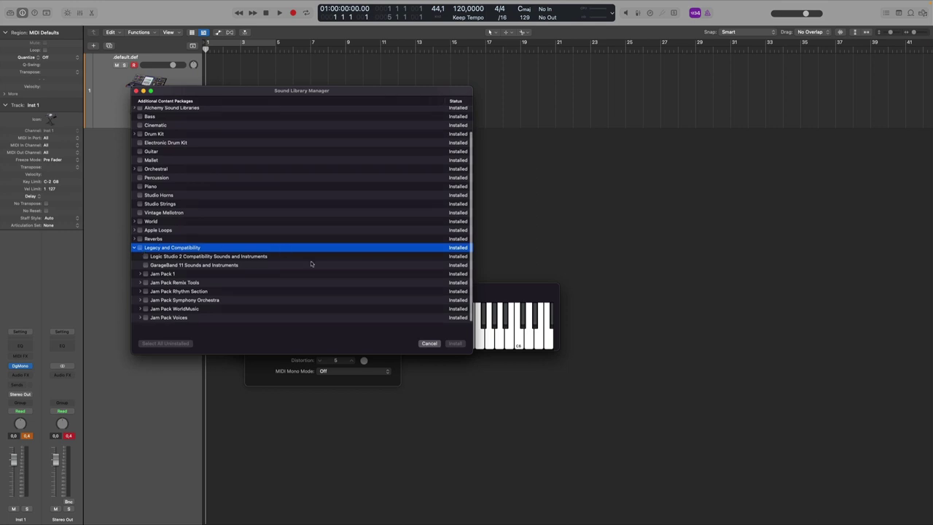
pyautogui.hscroll(1, 314, 266)
pyautogui.scroll(-1, 321, 270)
pyautogui.scroll(1, 314, 272)
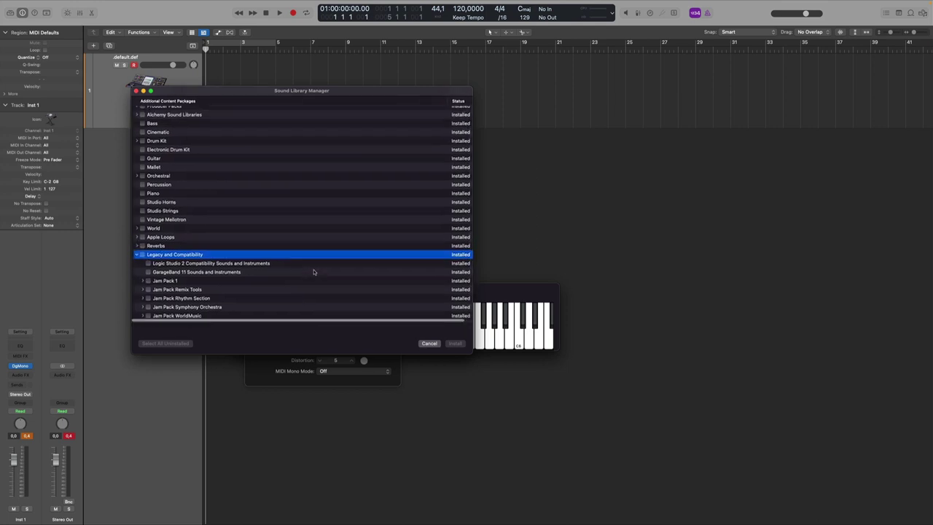
pyautogui.scroll(-2, 310, 271)
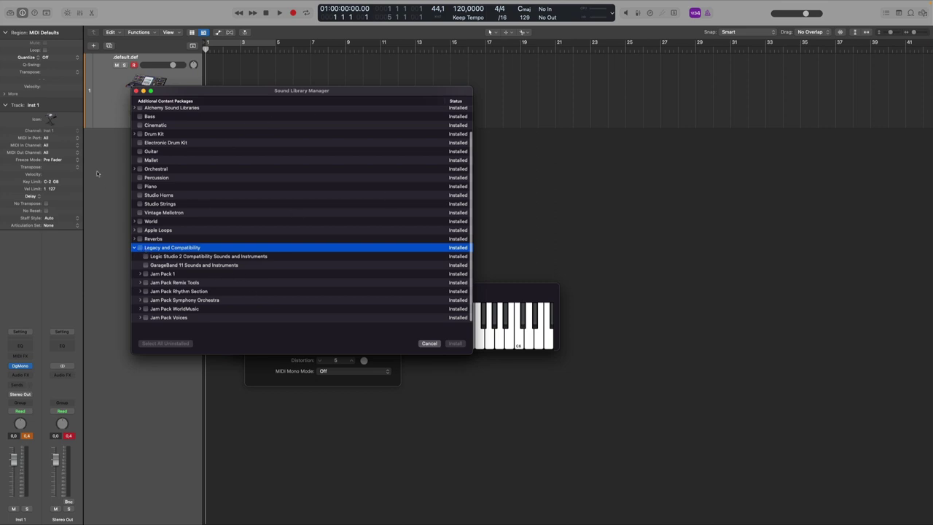
pyautogui.hscroll(1, 185, 153)
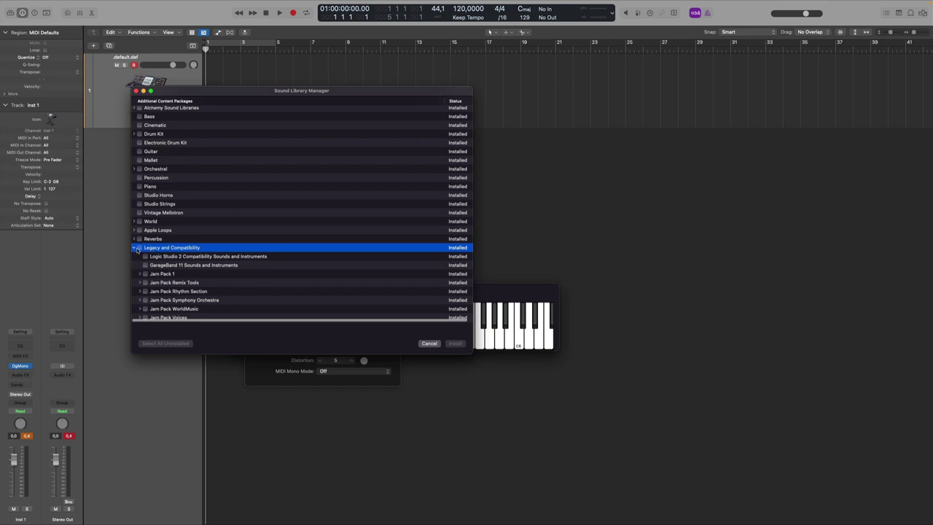
pyautogui.click(135, 91)
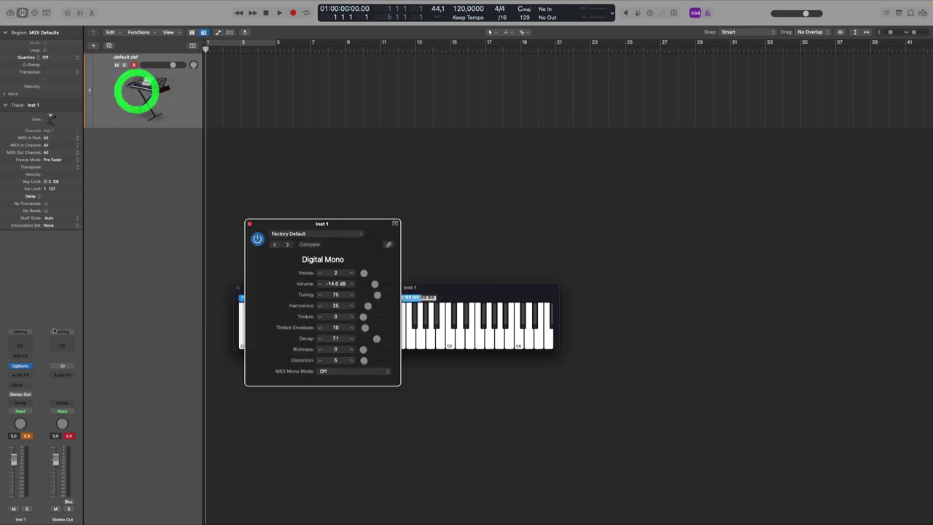
# Step: Replace Digital Mono on Inst 1 with the Legacy Guitar and play a few test notes
pyautogui.click(27, 365)
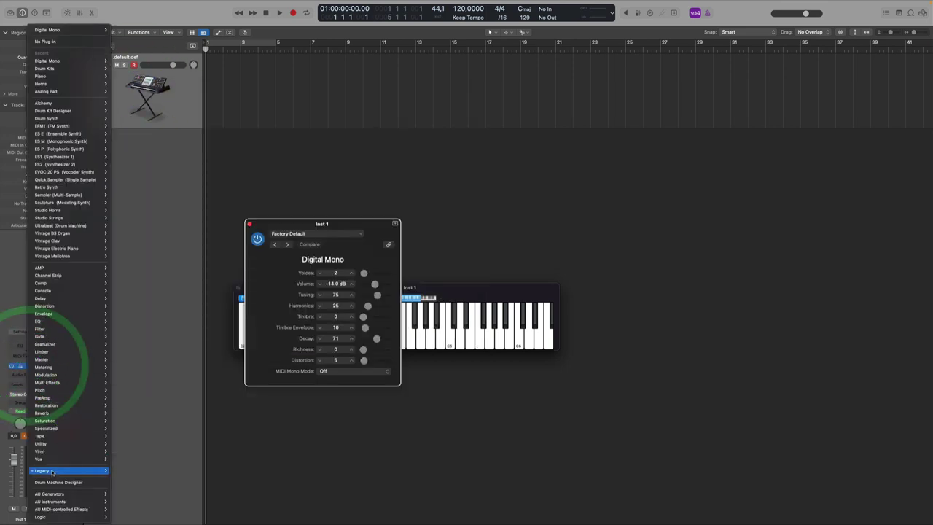
pyautogui.moveTo(136, 509)
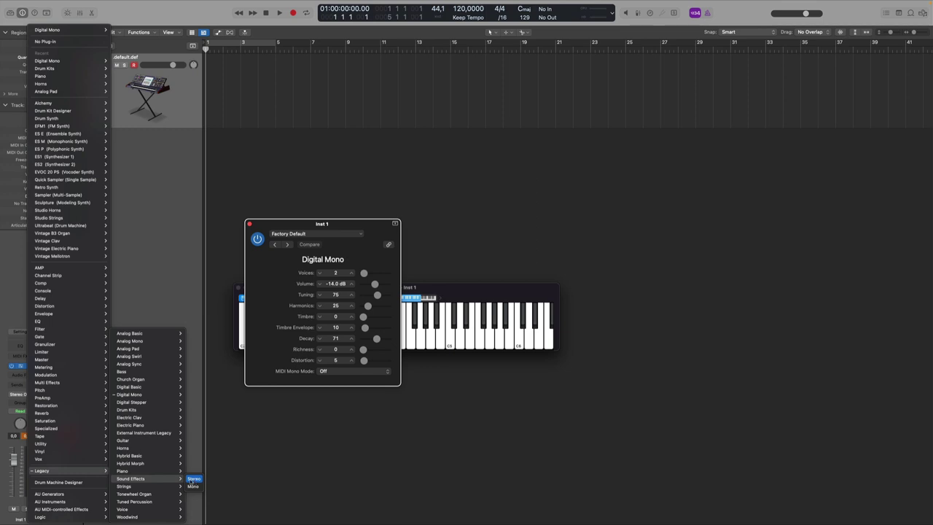
pyautogui.click(125, 442)
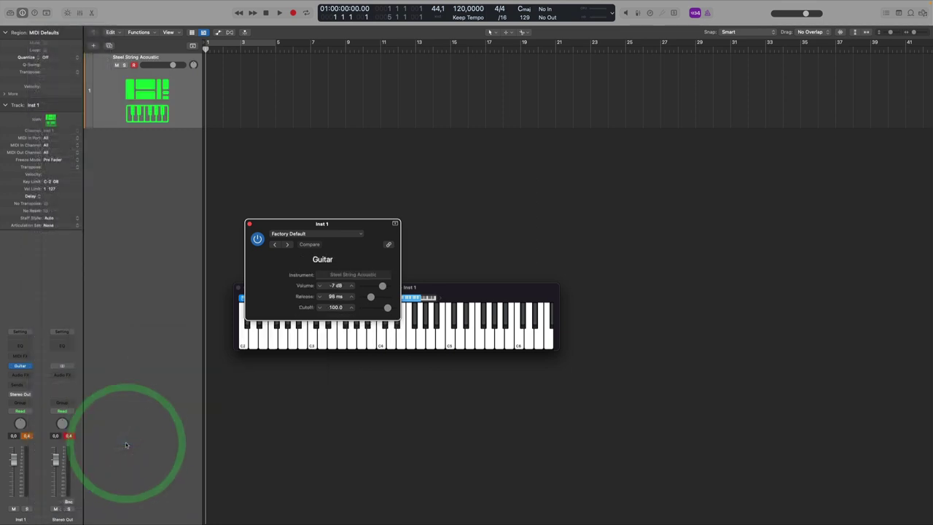
pyautogui.press('a')
pyautogui.hotkey('a', 'g')
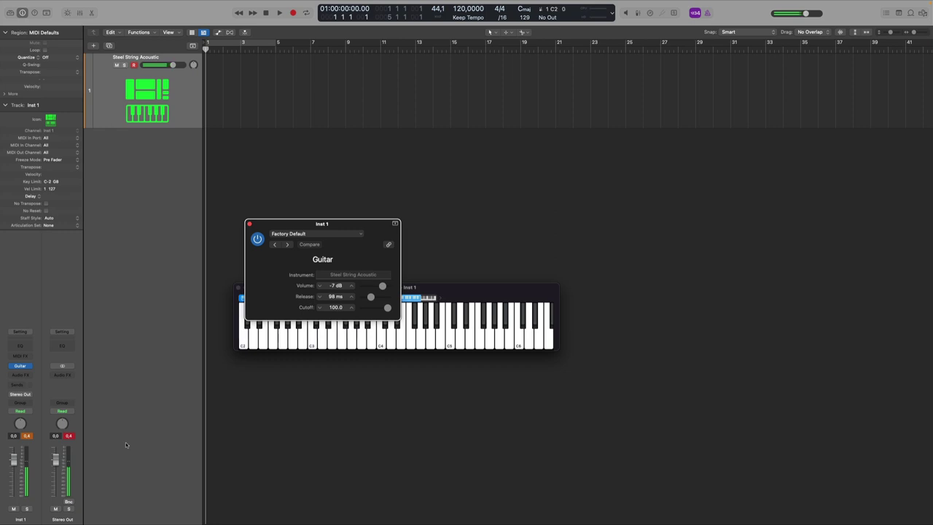
# Step: Look through the Legacy instruments for Inst 1 without choosing one, and shift the Guitar window along the on-screen keyboard
pyautogui.click(31, 365)
pyautogui.moveTo(45, 474)
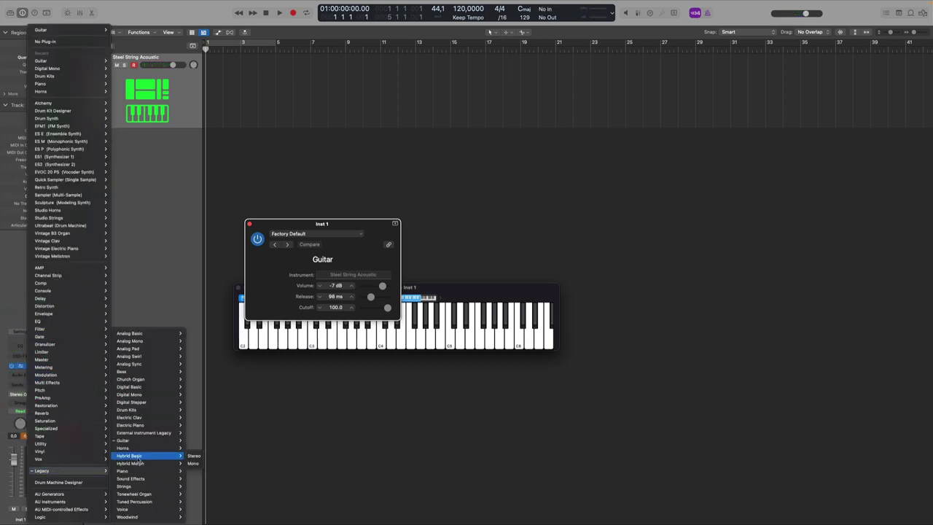
pyautogui.moveTo(137, 383)
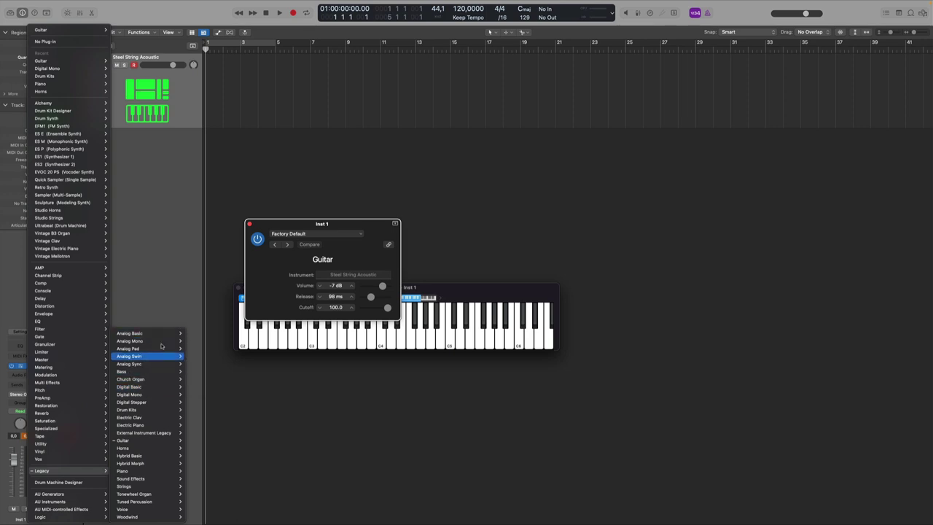
pyautogui.moveTo(142, 426)
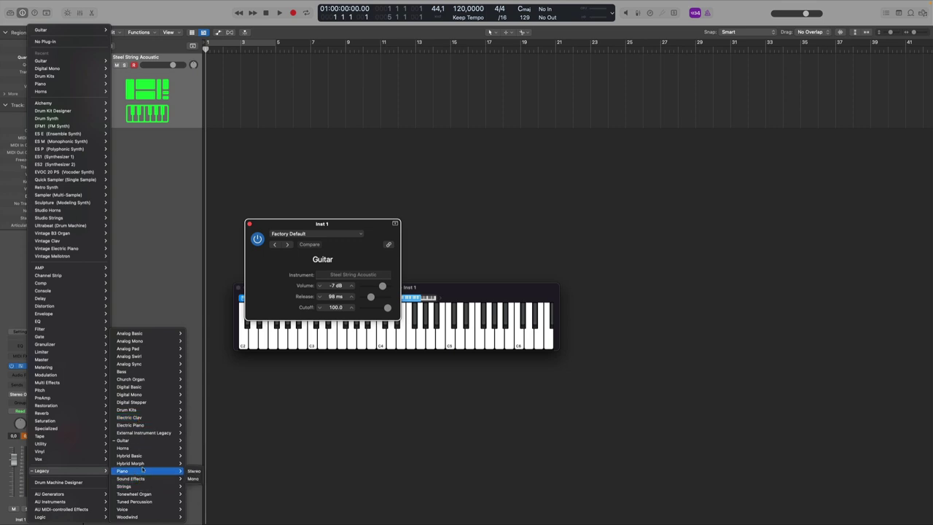
pyautogui.moveTo(140, 480)
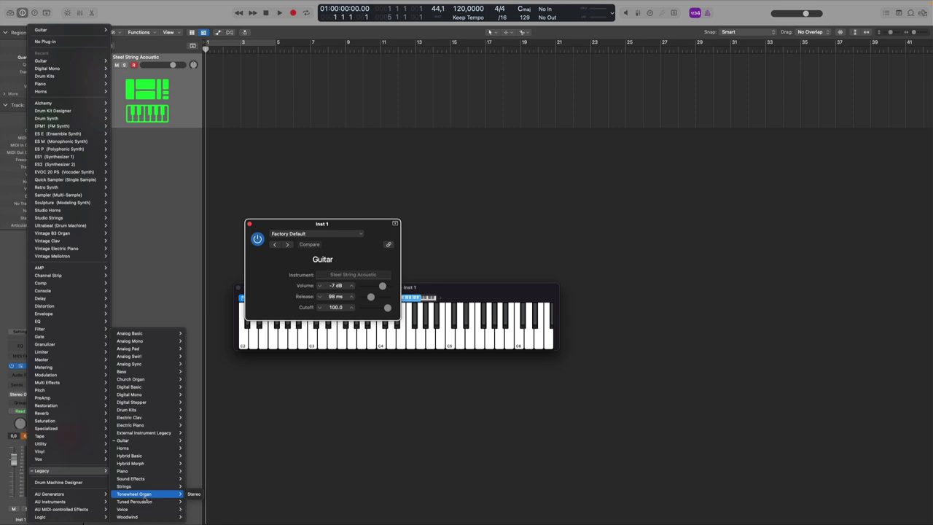
pyautogui.moveTo(149, 334)
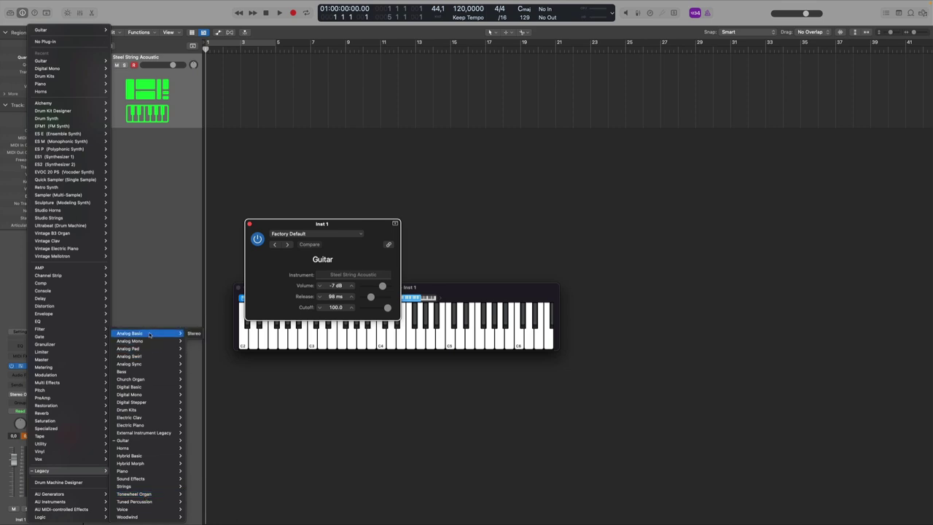
pyautogui.moveTo(337, 227); pyautogui.dragTo(378, 226)
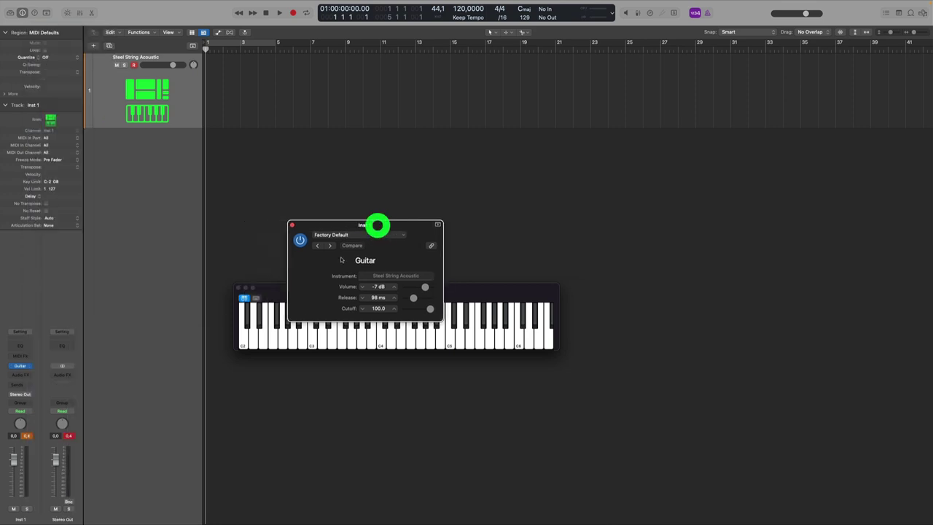